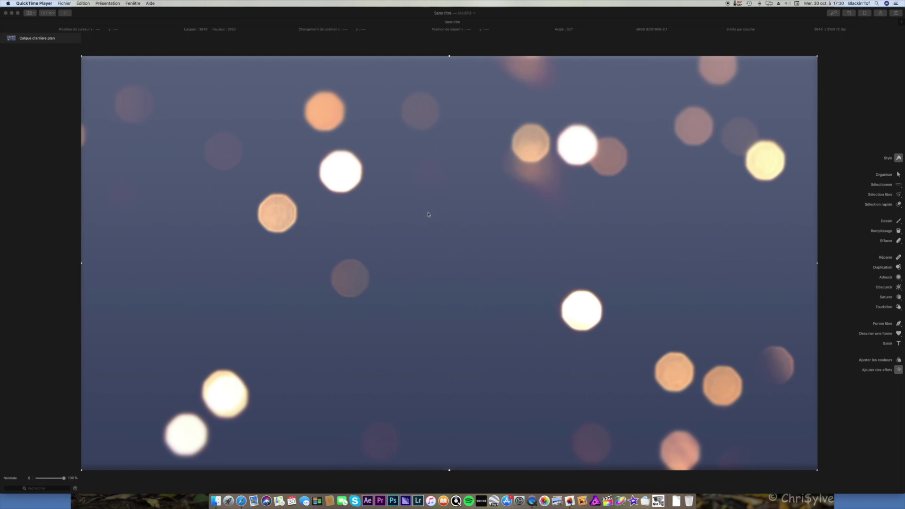
- Add a "Texte" text layer to the middle of the bokeh background and open its style settings
left_click(897, 343)
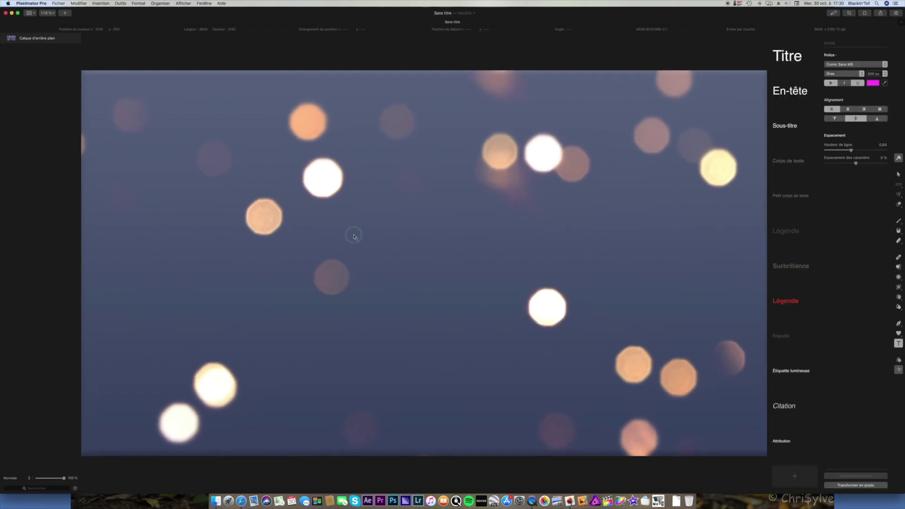
left_click(354, 236)
left_click_drag(369, 241, 442, 267)
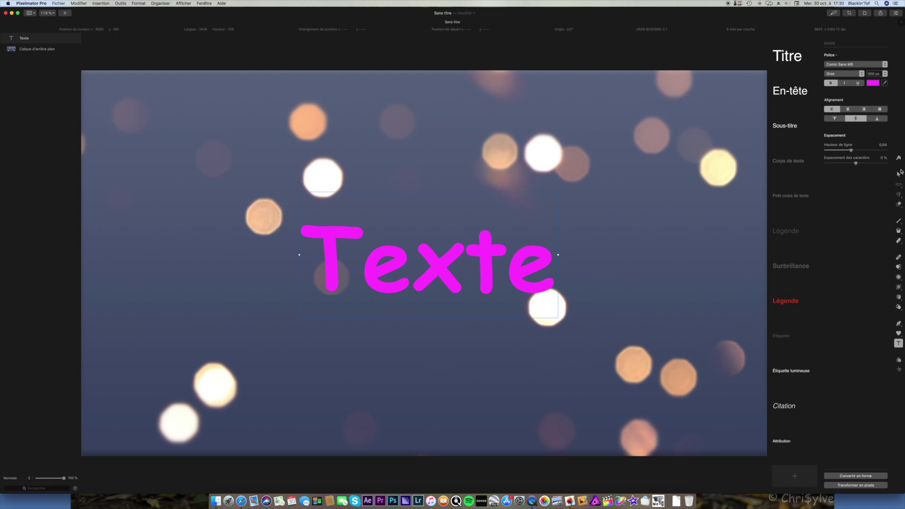
left_click(899, 158)
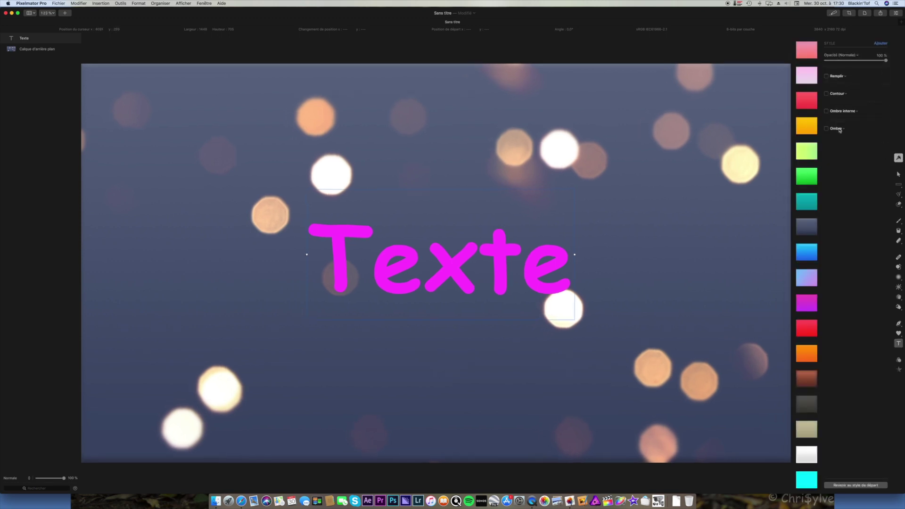
- Try reducing the text's overall opacity to about half, restore it to 100 %, and preview blend modes while keeping Normale
left_click_drag(887, 61, 856, 62)
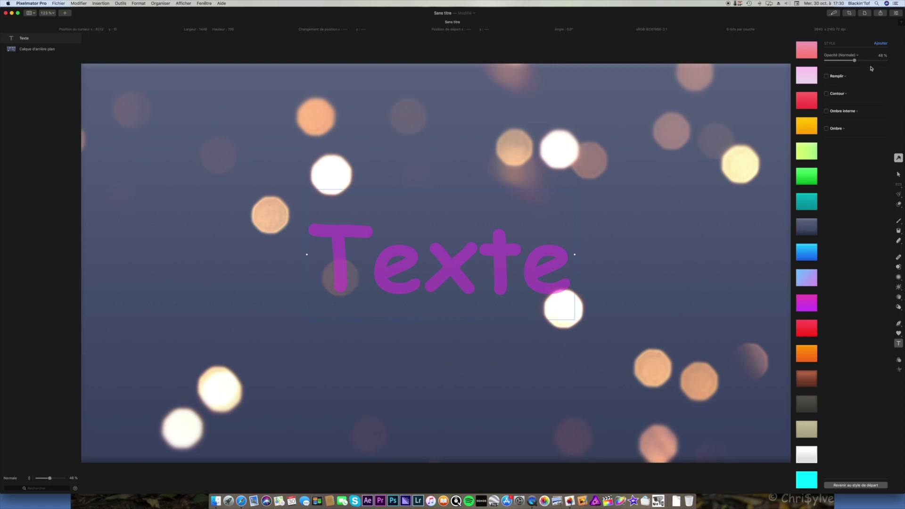
left_click_drag(854, 62, 888, 61)
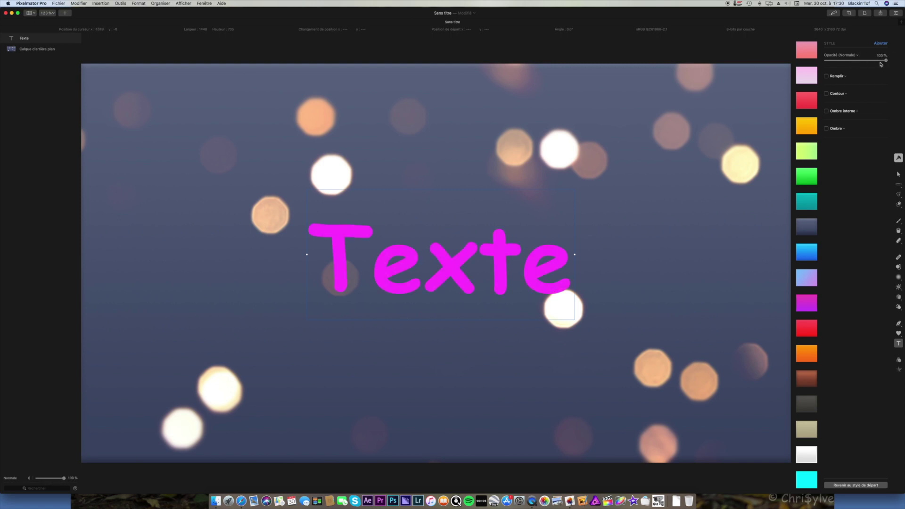
left_click(841, 55)
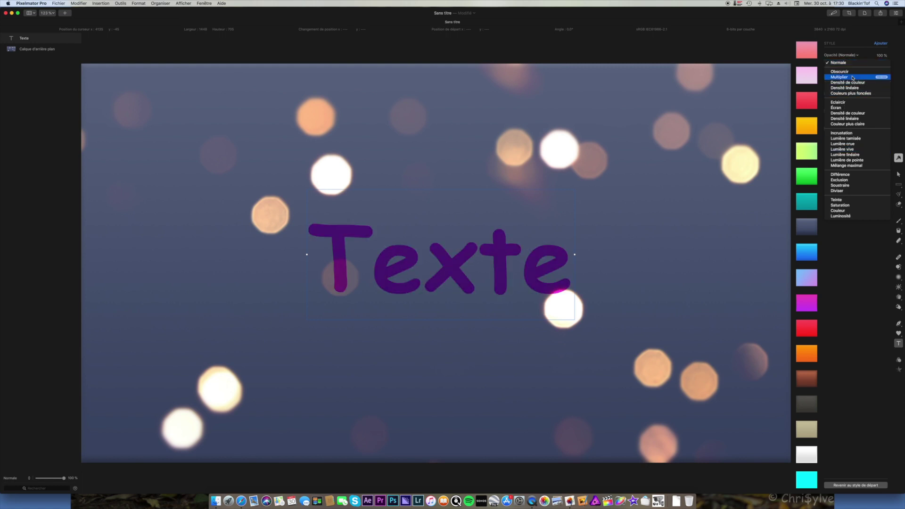
left_click(838, 57)
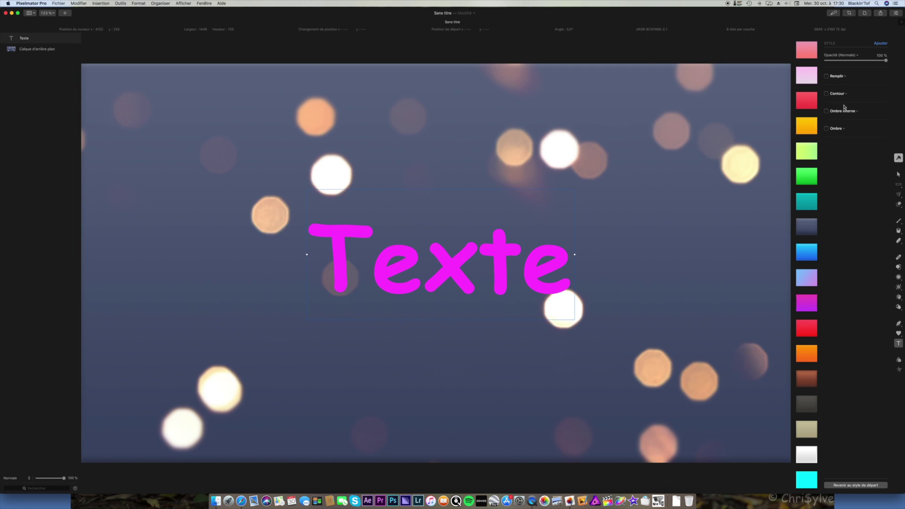
- Enable the Remplir fill on the text and set its solid colour to Orange
left_click(827, 77)
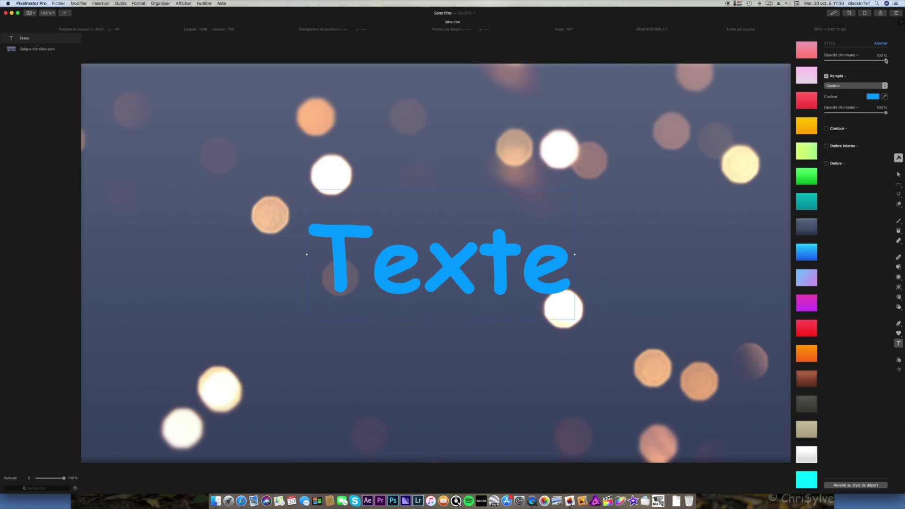
left_click(872, 97)
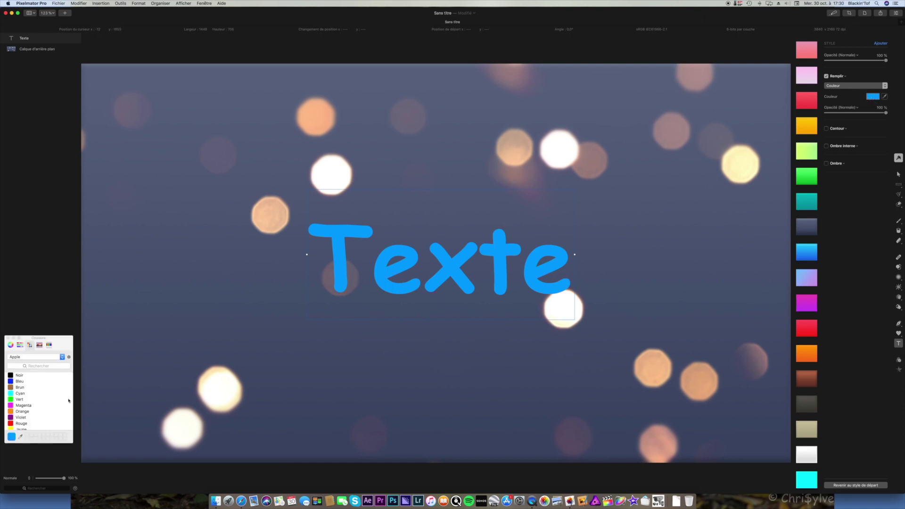
left_click(22, 411)
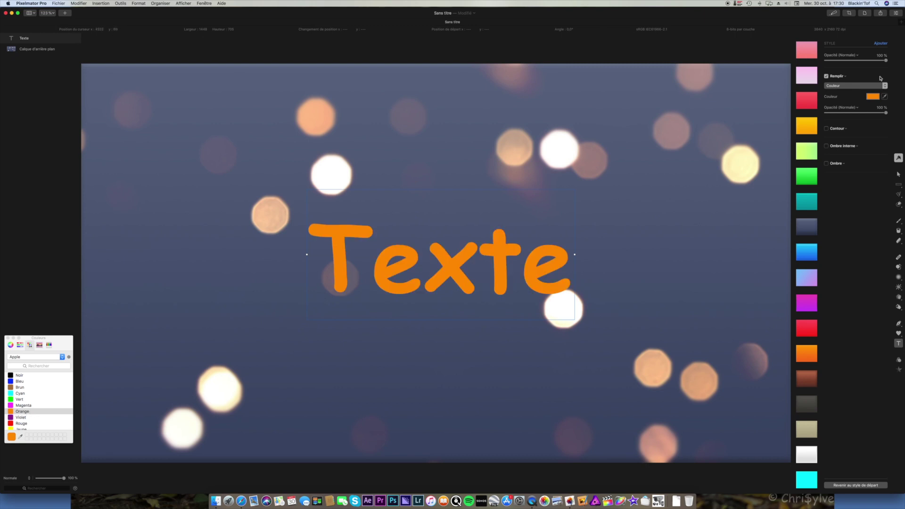
- Switch the text fill to Dégradé, try the radial and angle types, return to Linéaire, and tilt the gradient's direction downward
left_click(864, 86)
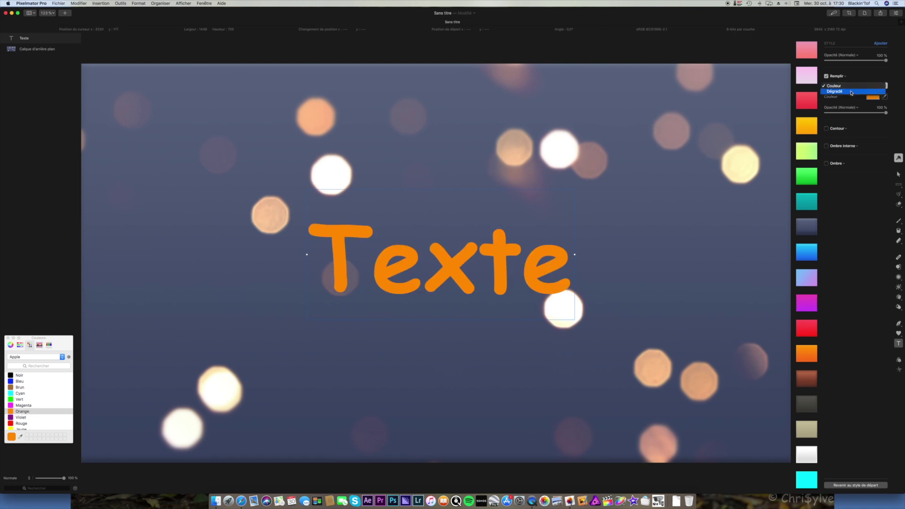
left_click(848, 92)
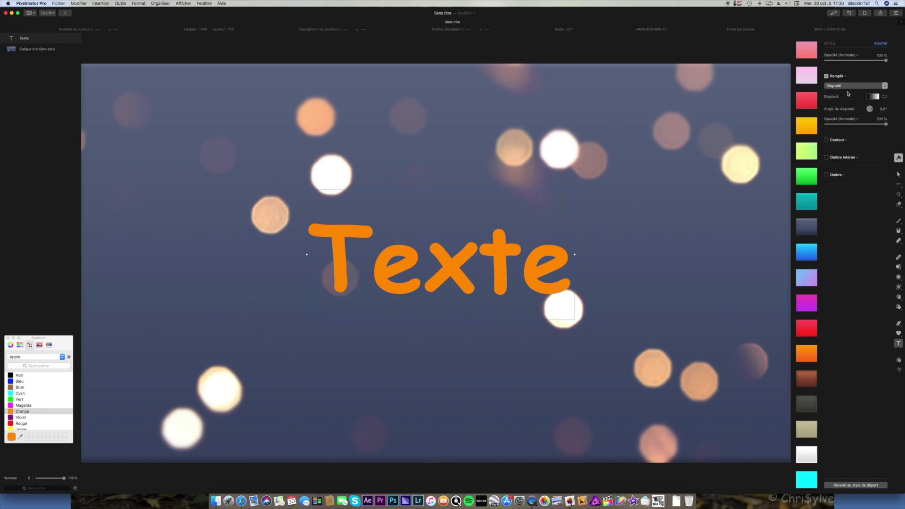
left_click(877, 97)
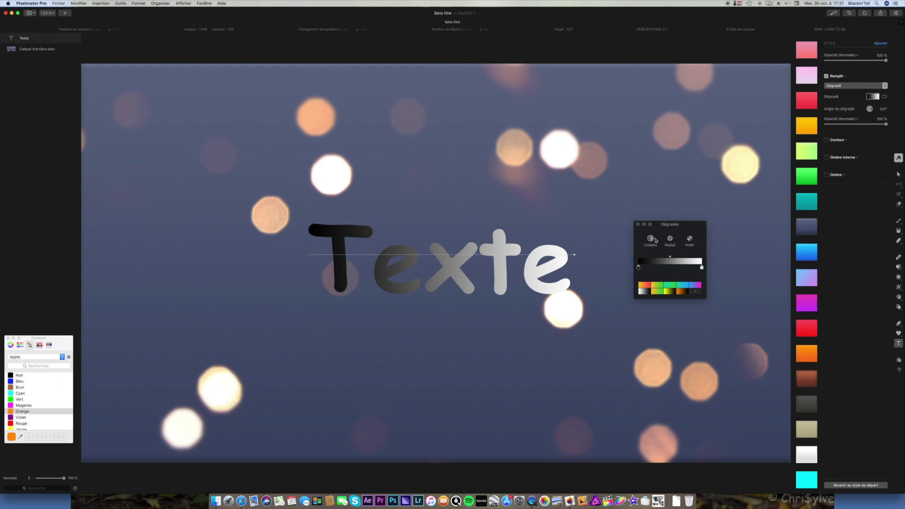
left_click(670, 239)
left_click(689, 239)
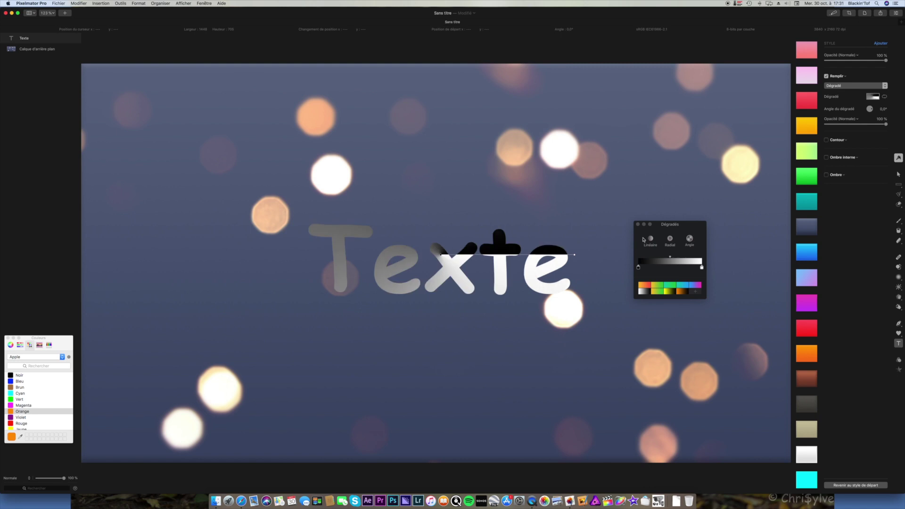
left_click(651, 238)
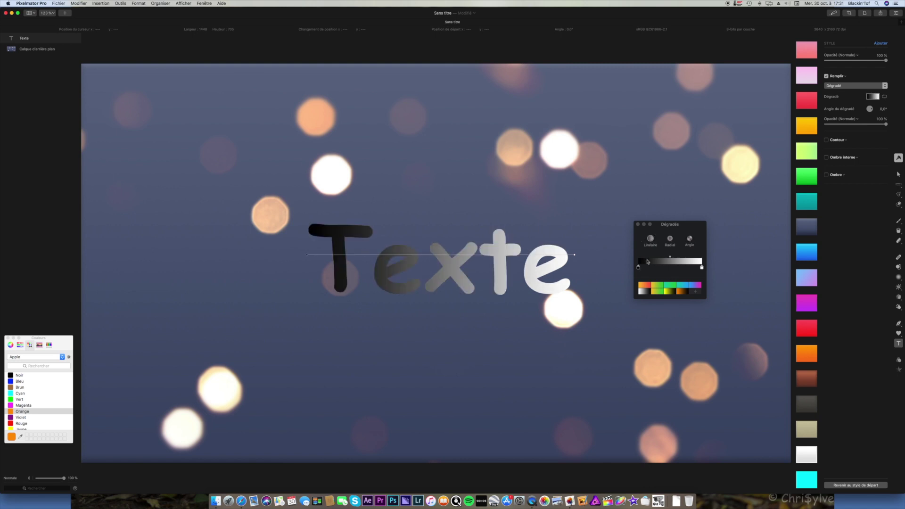
left_click_drag(577, 264, 604, 288)
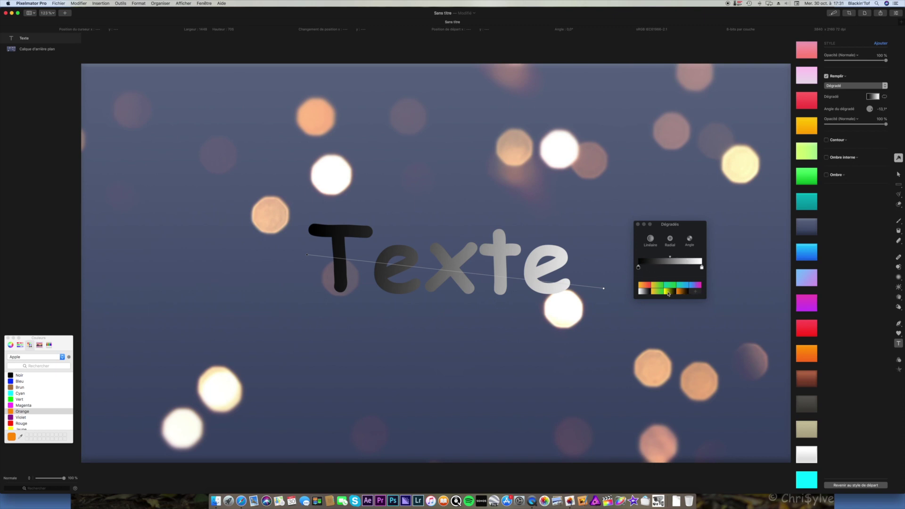
- Apply the orange-to-black gradient preset to the text and change its starting colour to Cyan
left_click(681, 291)
left_click(670, 292)
left_click(682, 292)
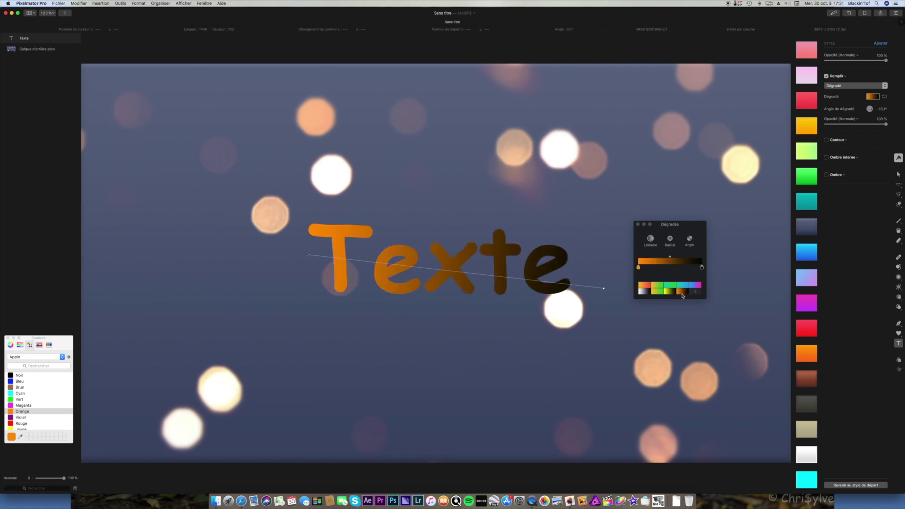
left_click(639, 268)
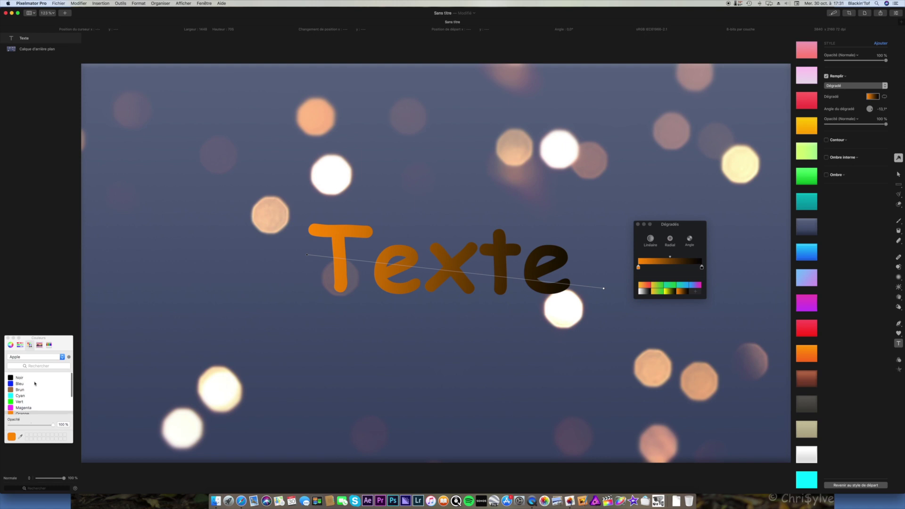
left_click(21, 393)
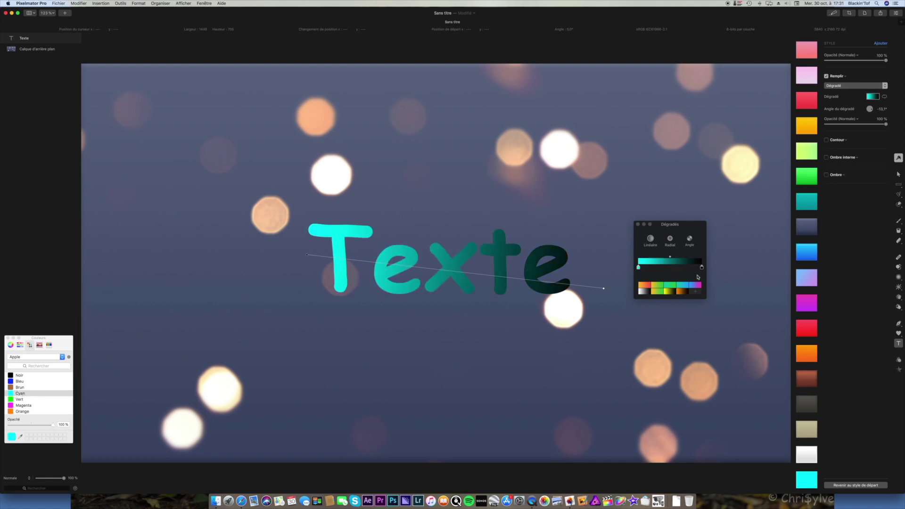
- Close the gradient editor and switch the text fill back to Couleur
left_click(694, 292)
left_click(638, 226)
left_click(851, 86)
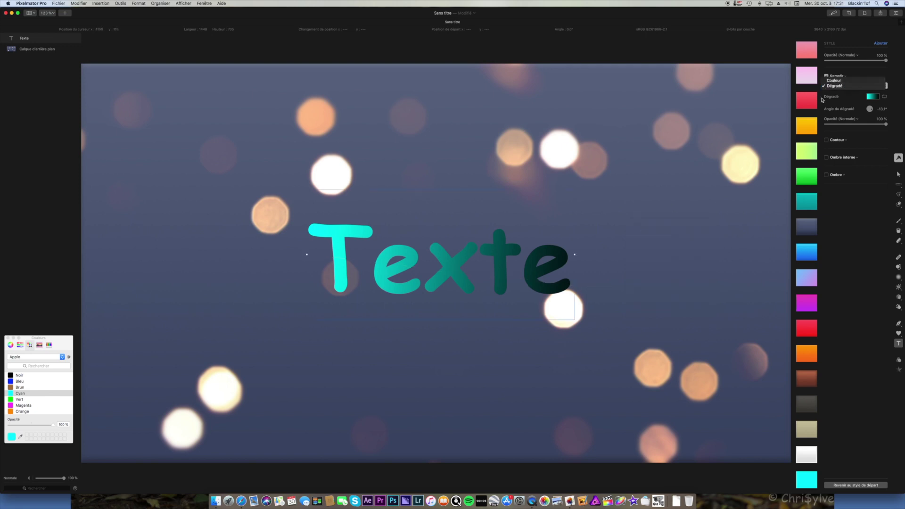
left_click(838, 80)
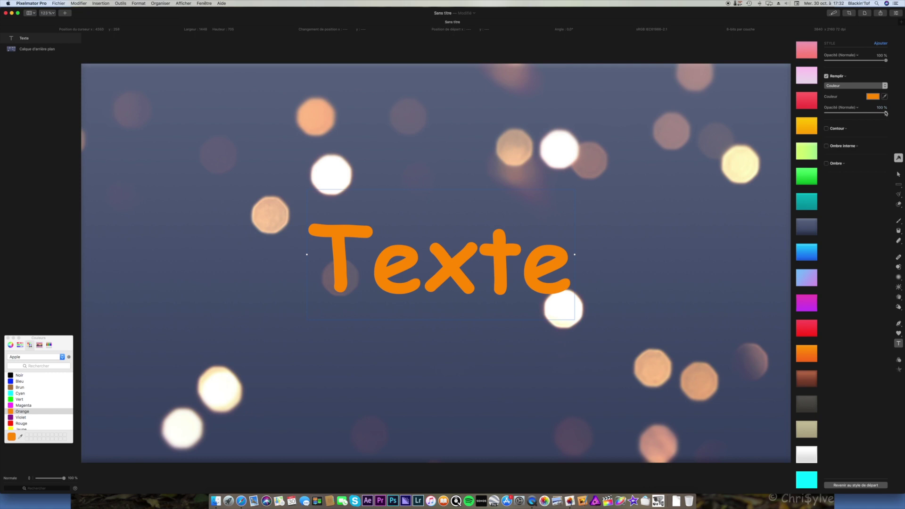
- Lower the fill's opacity to 0 %, restore it to 100 %, and turn the Remplir fill off
mouse_move(886, 113)
left_mouse_down()
mouse_move(842, 113)
mouse_move(887, 113)
left_mouse_up()
mouse_move(887, 61)
left_mouse_down()
mouse_move(844, 61)
mouse_move(887, 61)
left_mouse_up()
left_click_drag(887, 113, 823, 120)
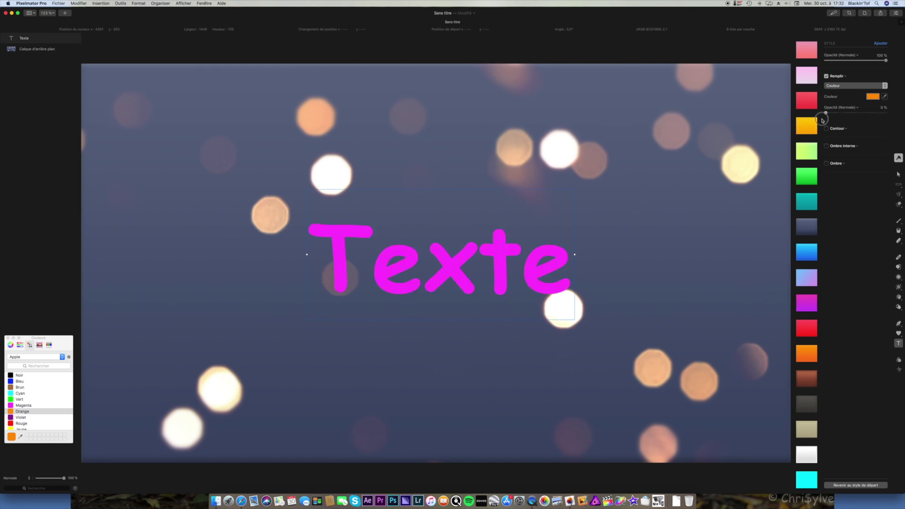
left_click_drag(824, 120, 902, 123)
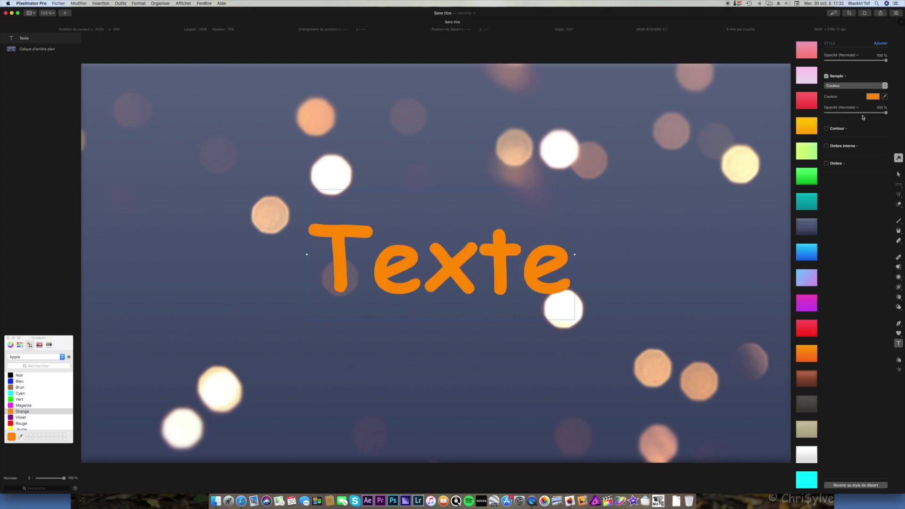
left_click(834, 74)
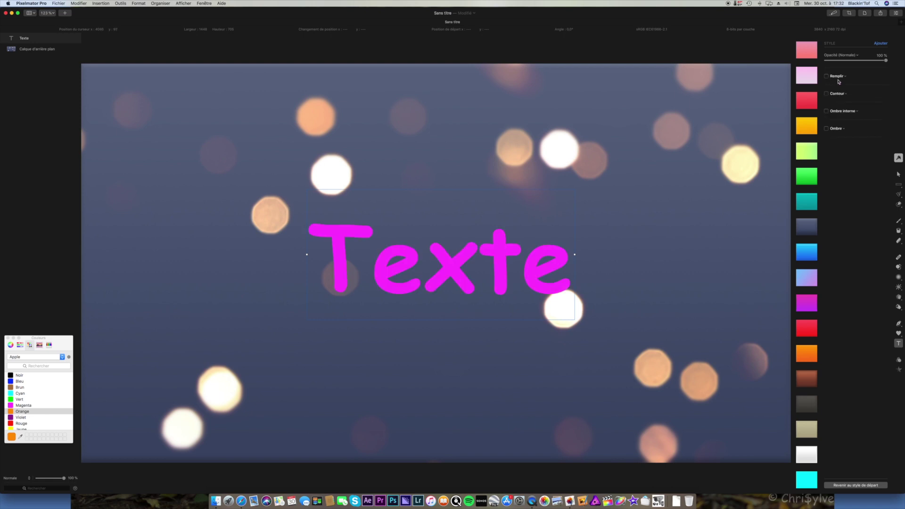
- Enable the Contour outline on the text and set its stroke width to 8 px
left_click(827, 94)
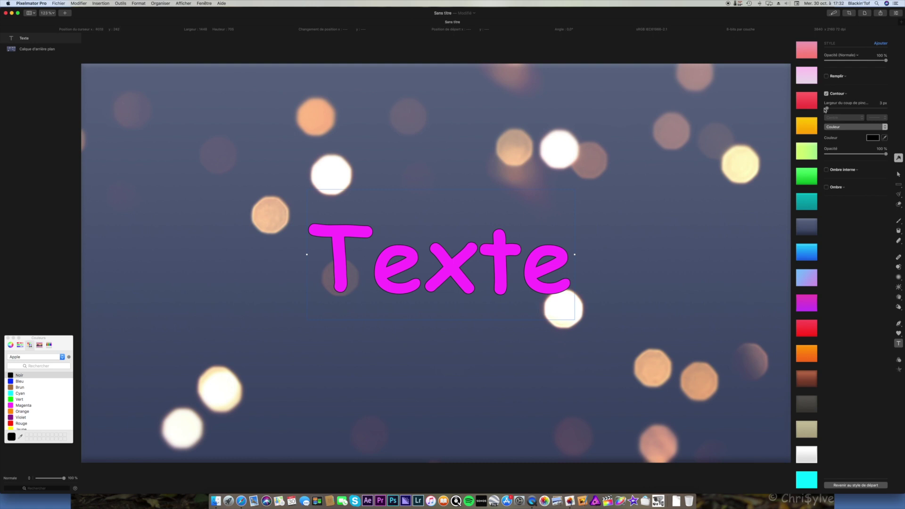
left_click_drag(827, 108, 832, 110)
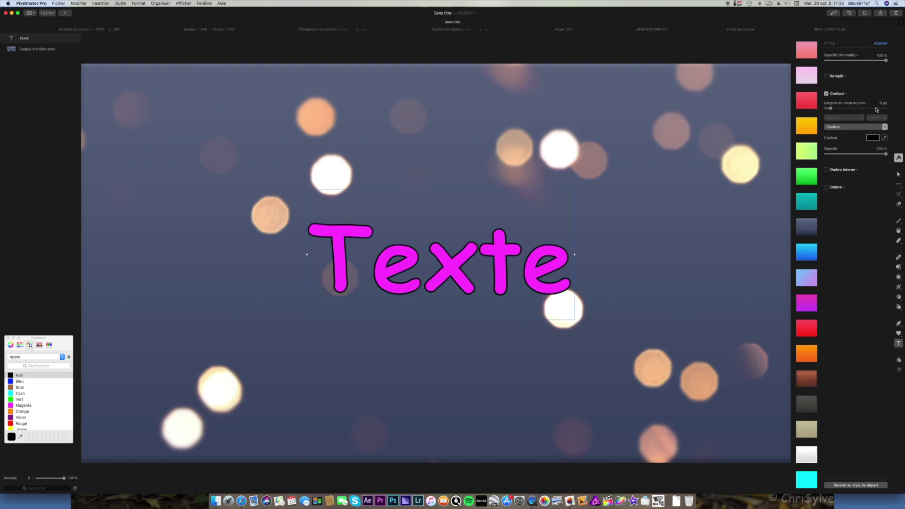
left_click(831, 109)
- Try a Dégradé on the text's outline, then return the outline to Couleur
left_click(837, 127)
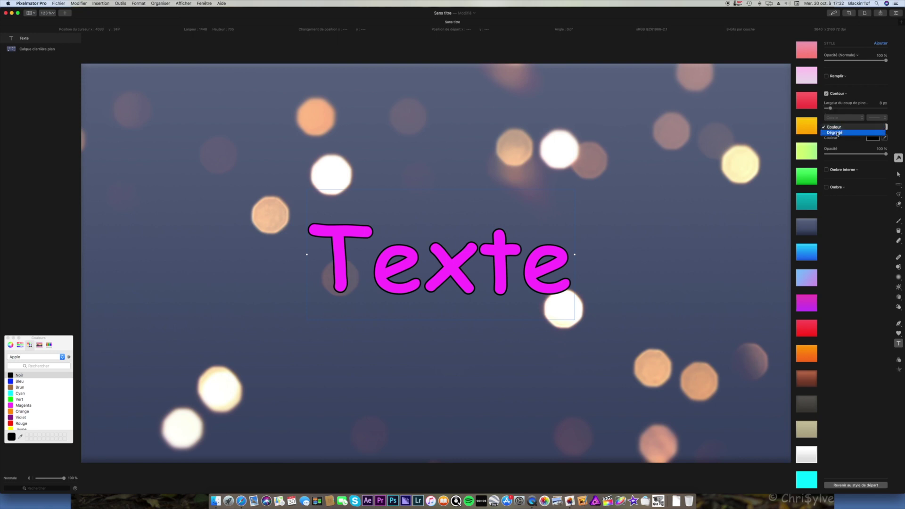
left_click(837, 133)
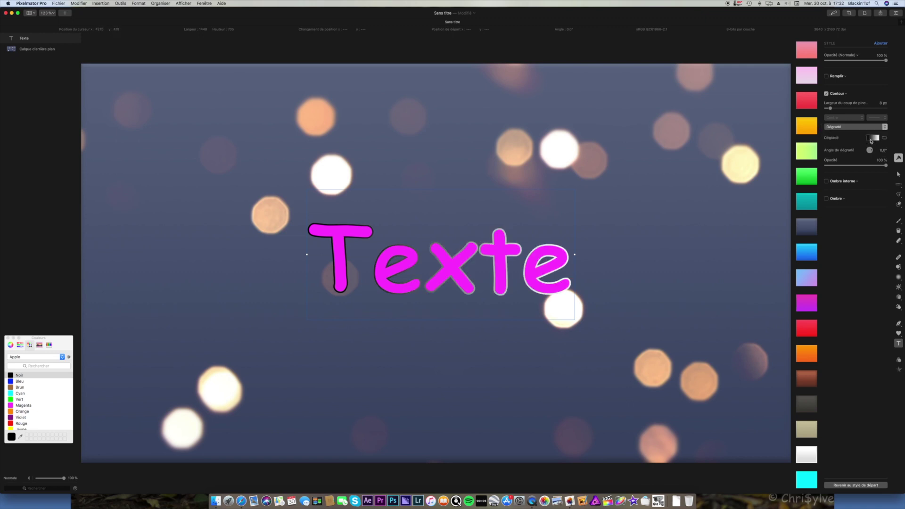
left_click(852, 128)
left_click(843, 121)
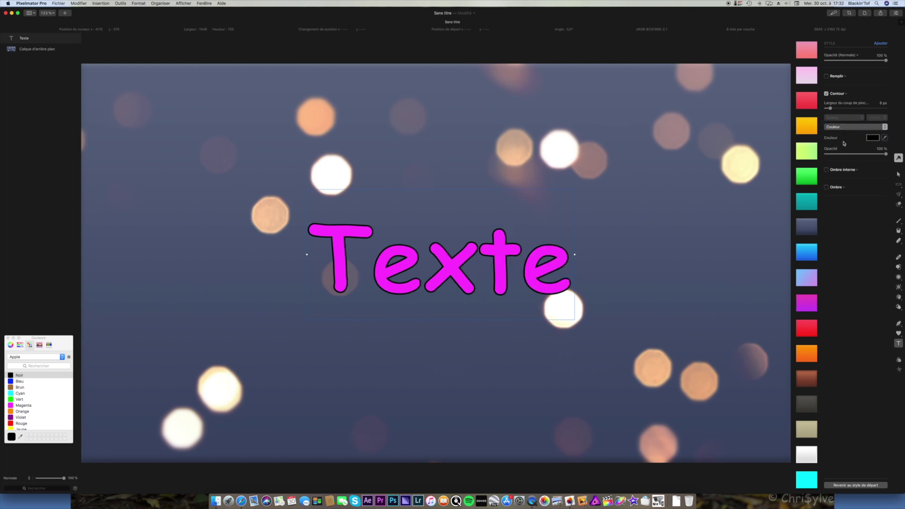
- Keep the outline black at 100 % opacity and turn the orange Remplir fill back on
left_click(873, 138)
mouse_move(887, 154)
left_mouse_down()
mouse_move(846, 155)
mouse_move(887, 156)
left_mouse_up()
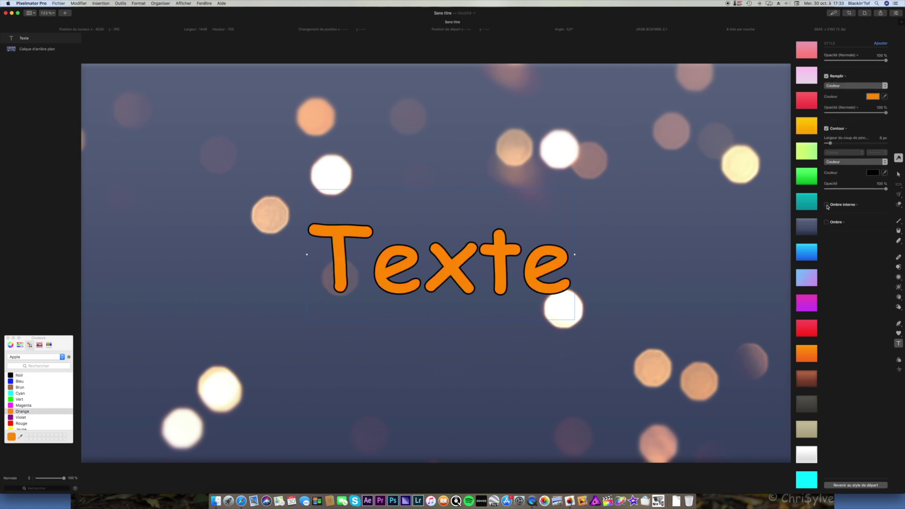
- Enable Ombre interne on the text with a 41 px blur and 67 px distance, and rotate its angle to shade the letters from below
left_click(826, 205)
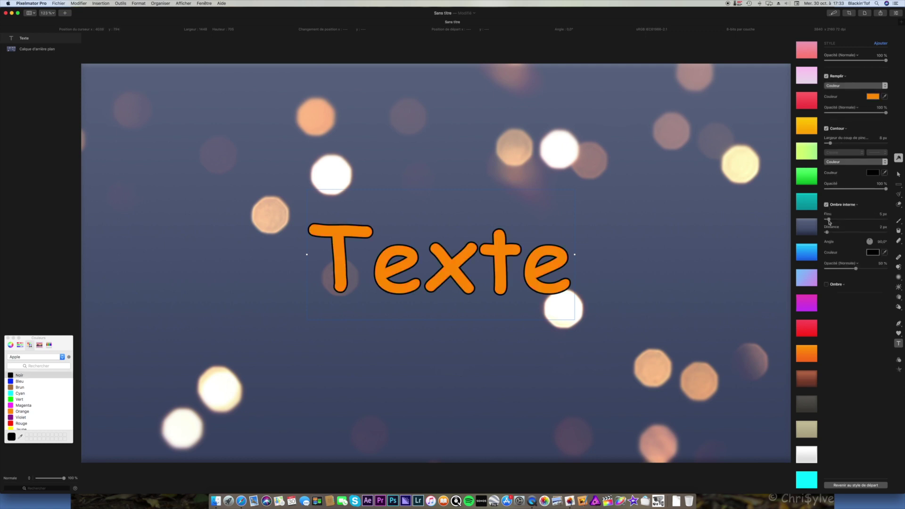
left_click_drag(828, 219, 848, 234)
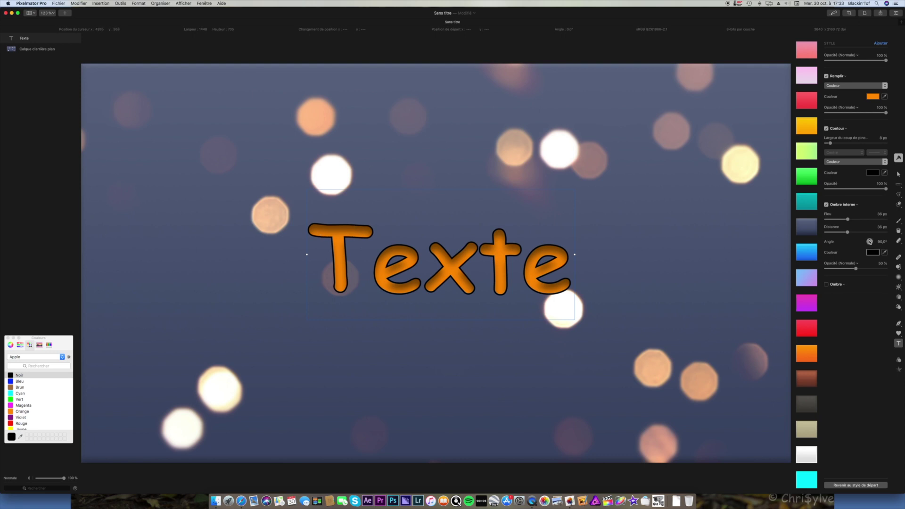
left_click_drag(847, 220, 867, 234)
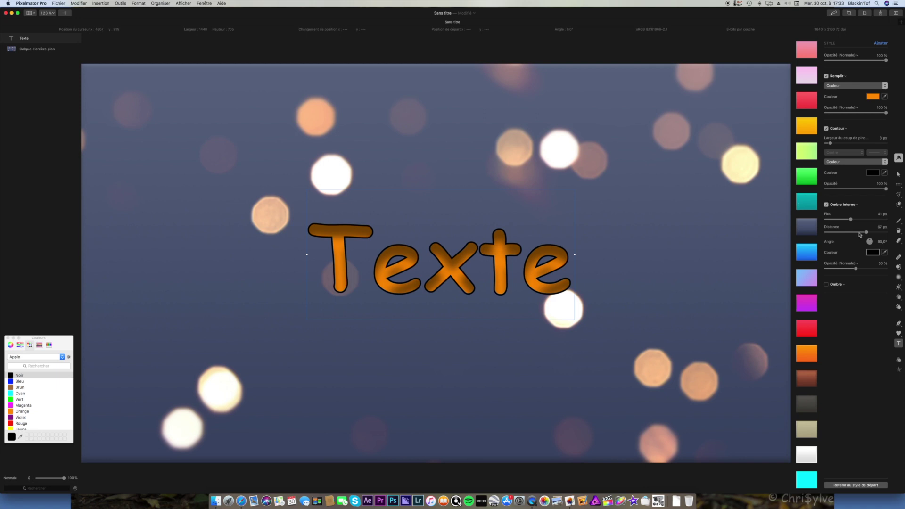
left_click_drag(870, 242, 871, 245)
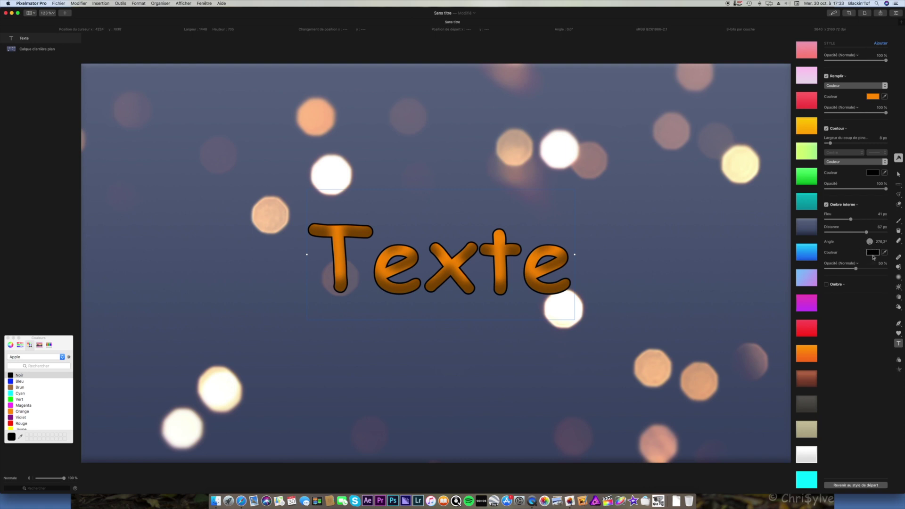
- Adjust the inner shadow's opacity, then turn Ombre interne off
mouse_move(857, 269)
left_mouse_down()
mouse_move(888, 268)
mouse_move(817, 269)
mouse_move(865, 270)
mouse_move(849, 270)
mouse_move(857, 269)
left_mouse_up()
mouse_move(857, 270)
left_mouse_down()
mouse_move(867, 270)
mouse_move(856, 270)
left_mouse_up()
left_click_drag(853, 270, 844, 270)
left_click(826, 204)
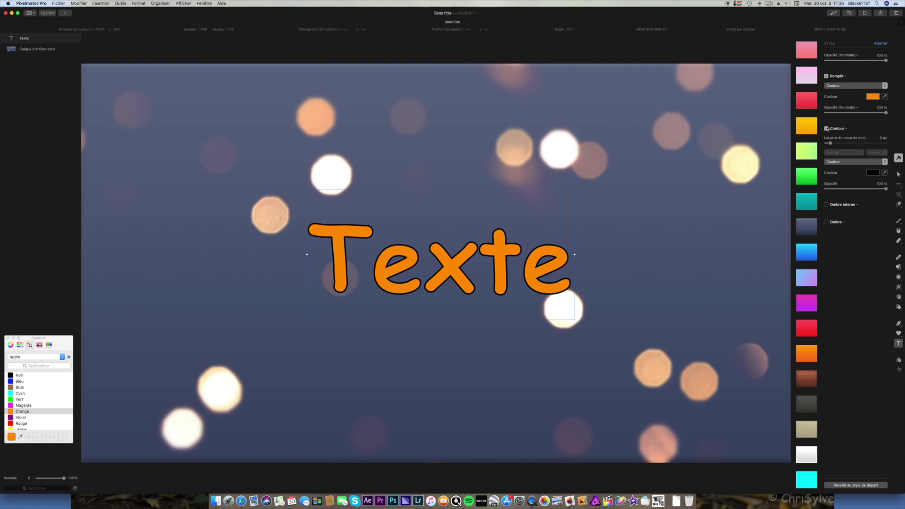
- Turn off the text's Contour and enable Ombre with a 16 px blur and 39 px distance, angled toward the lower right of the letters
left_click(827, 129)
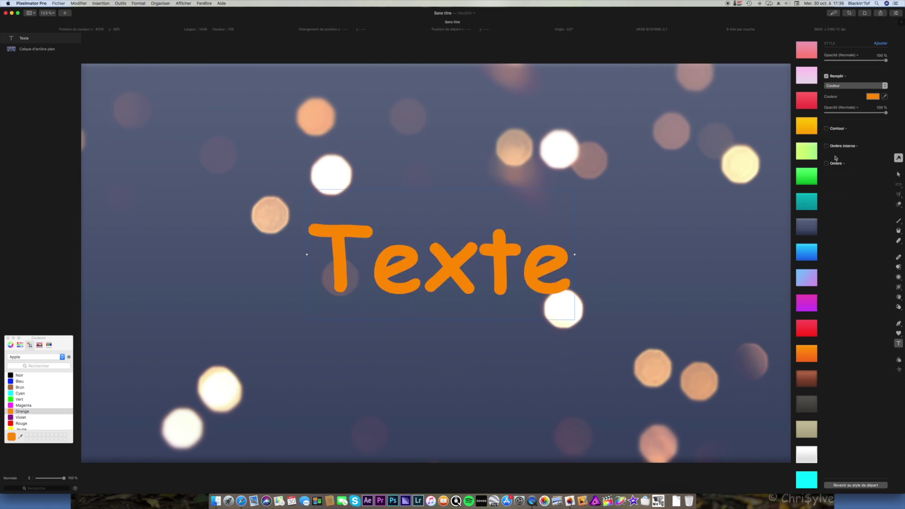
left_click(826, 163)
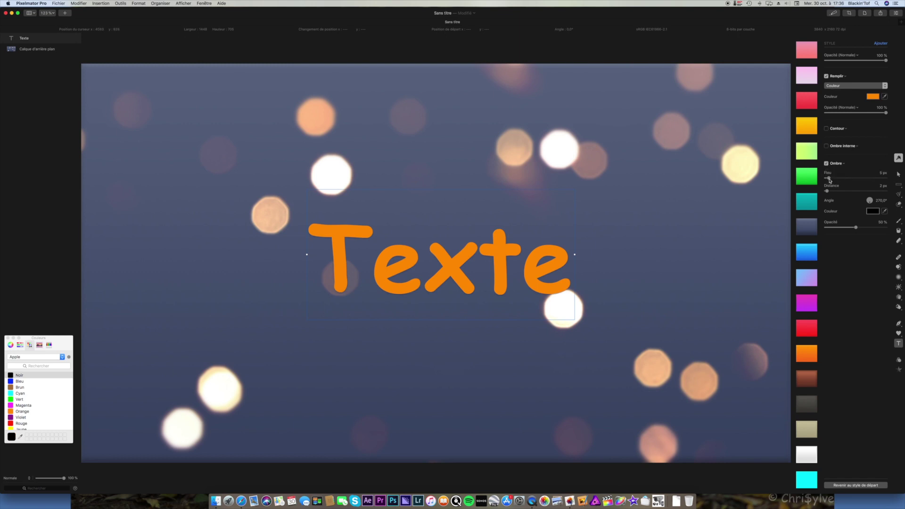
left_click_drag(827, 191, 849, 190)
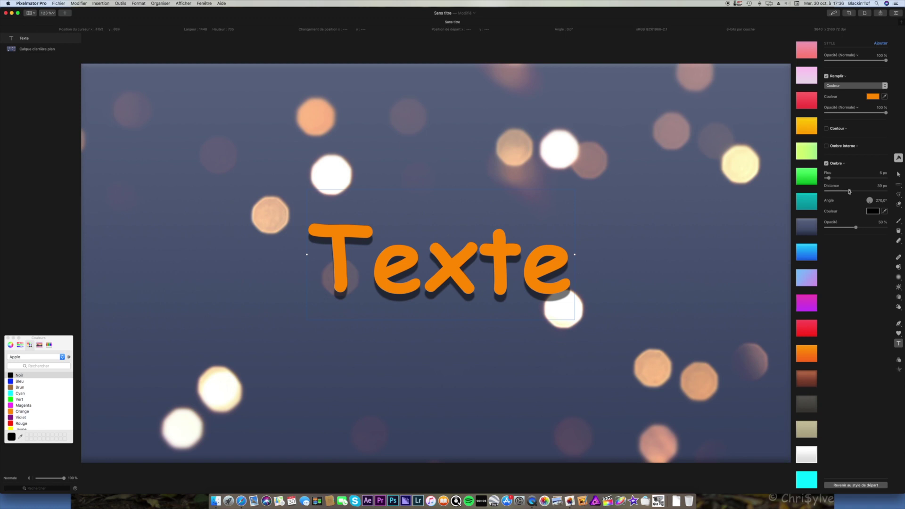
left_click_drag(831, 180, 836, 180)
left_click_drag(870, 203, 873, 204)
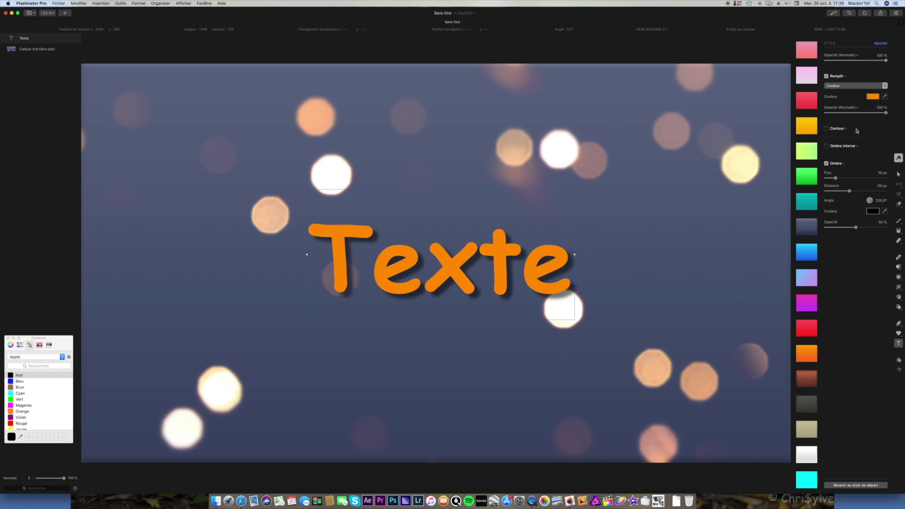
- Look through the collection of style presets
scroll(809, 53, "down", 2)
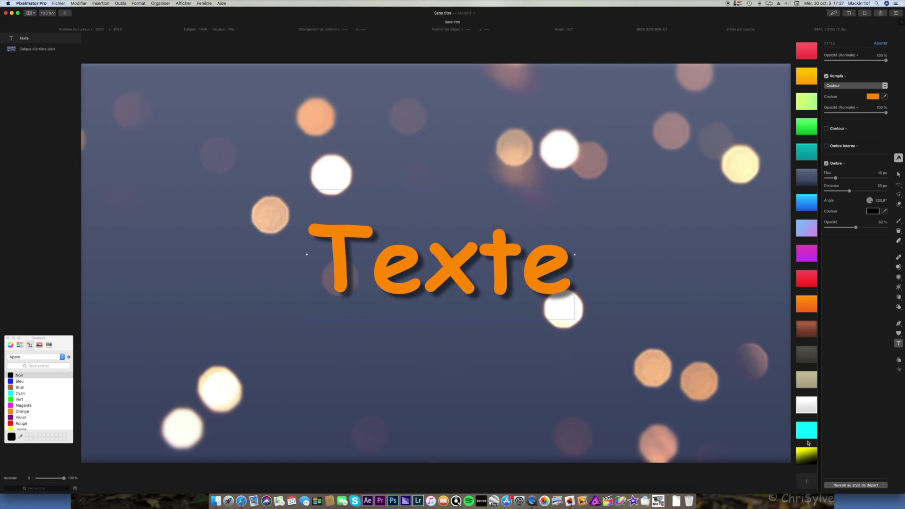
scroll(809, 436, "up", 2)
scroll(812, 427, "down", 2)
scroll(811, 425, "up", 2)
scroll(811, 424, "down", 2)
scroll(815, 266, "up", 2)
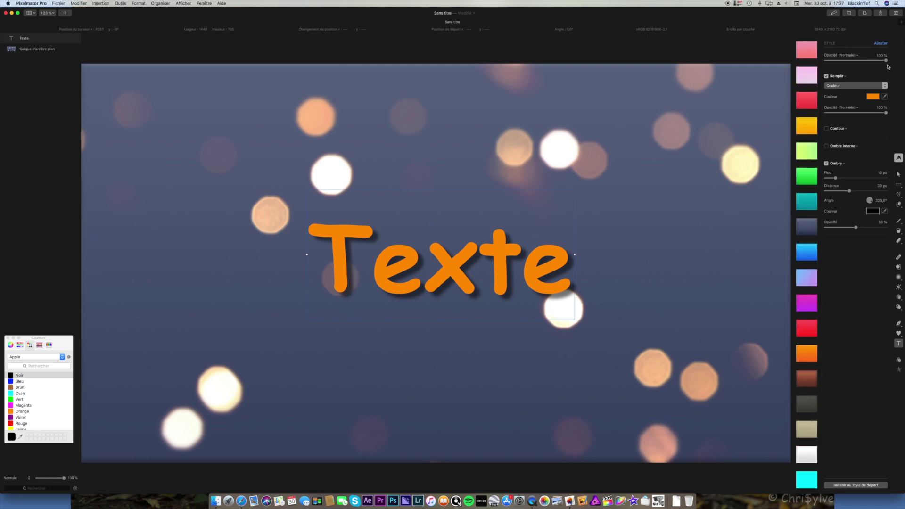
- Turn Contour and Ombre interne back on for the text and save the combined style as a new preset
left_click(826, 130)
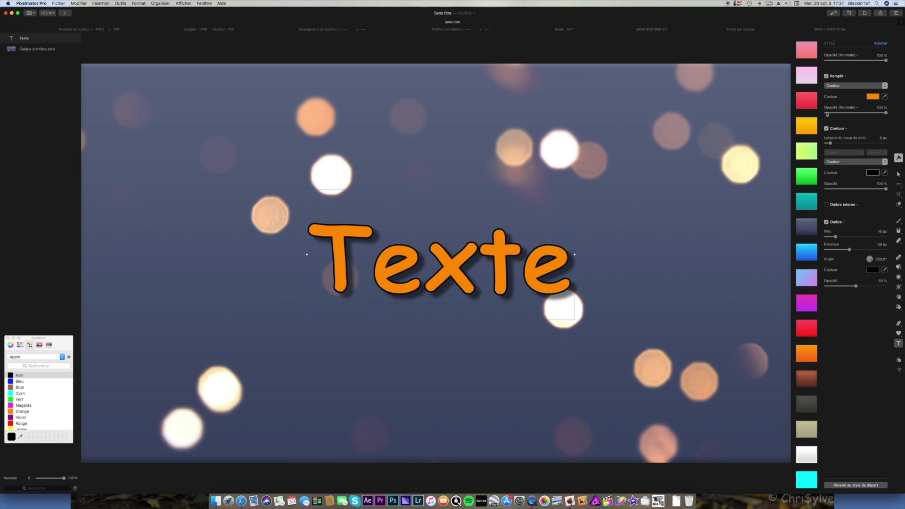
left_click(826, 204)
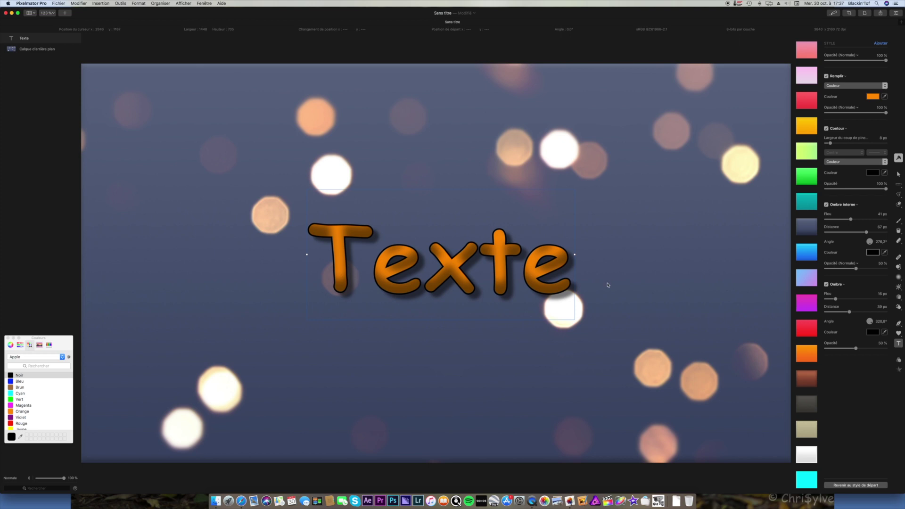
scroll(807, 401, "down", 2)
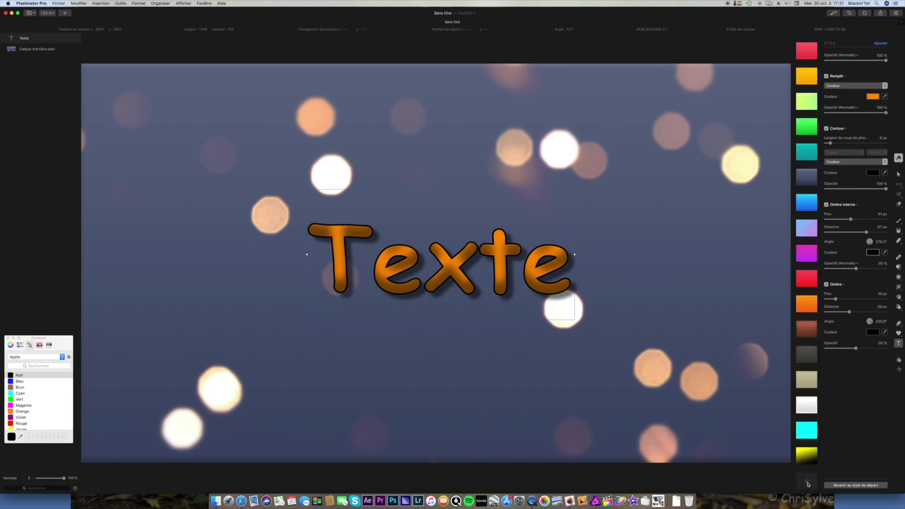
left_click(807, 483)
scroll(810, 449, "down", 1)
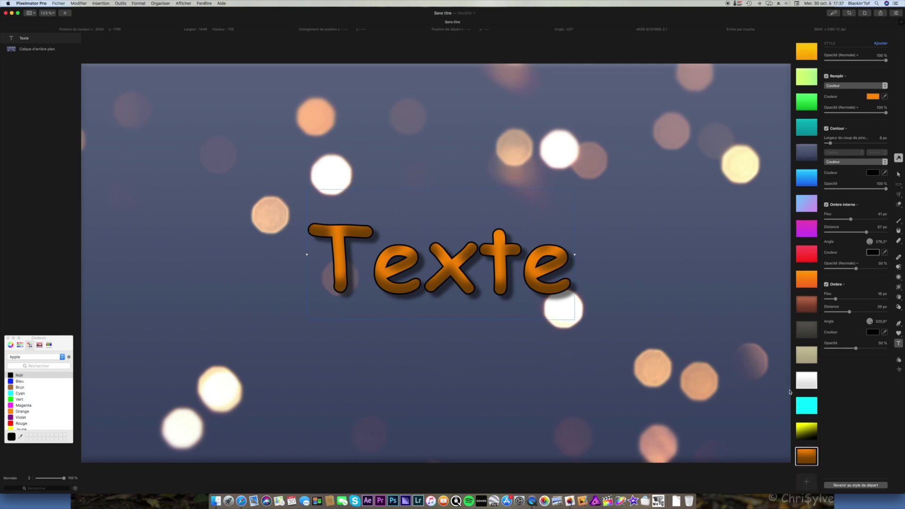
- Try the cyan style preset on the text, then reapply the saved orange preset
left_click(805, 404)
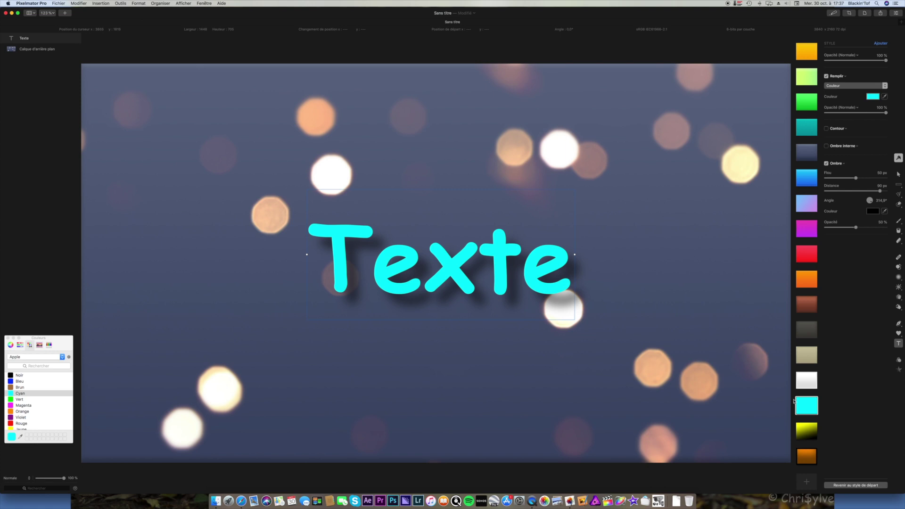
left_click(806, 460)
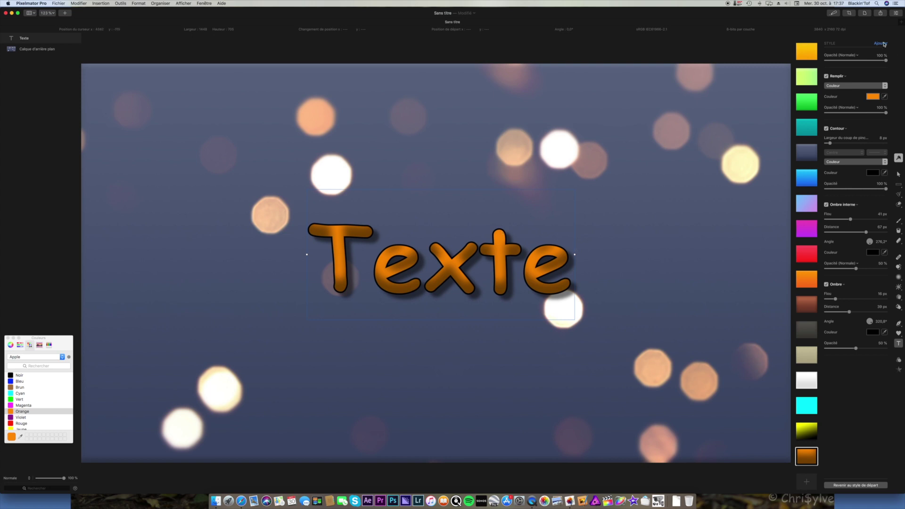
- Review the style options that can be added and add a second Ombre interne to the text
left_click(884, 45)
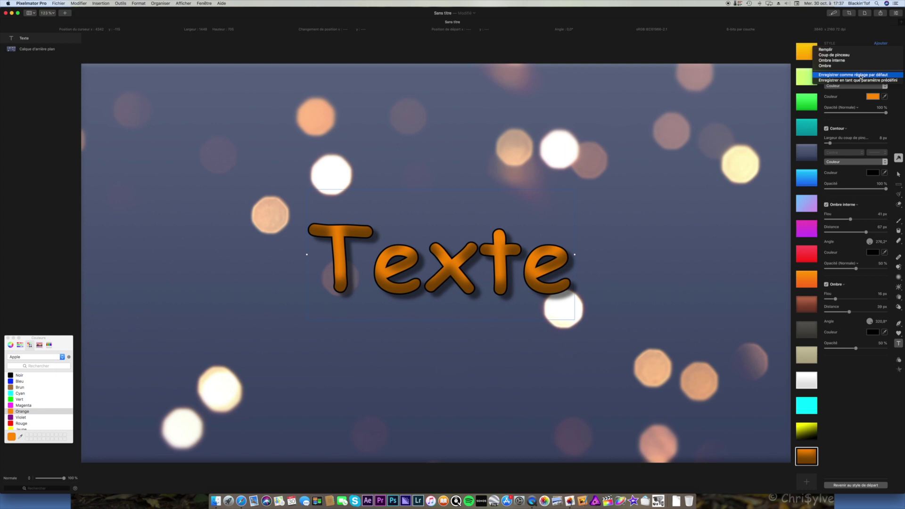
left_click(714, 140)
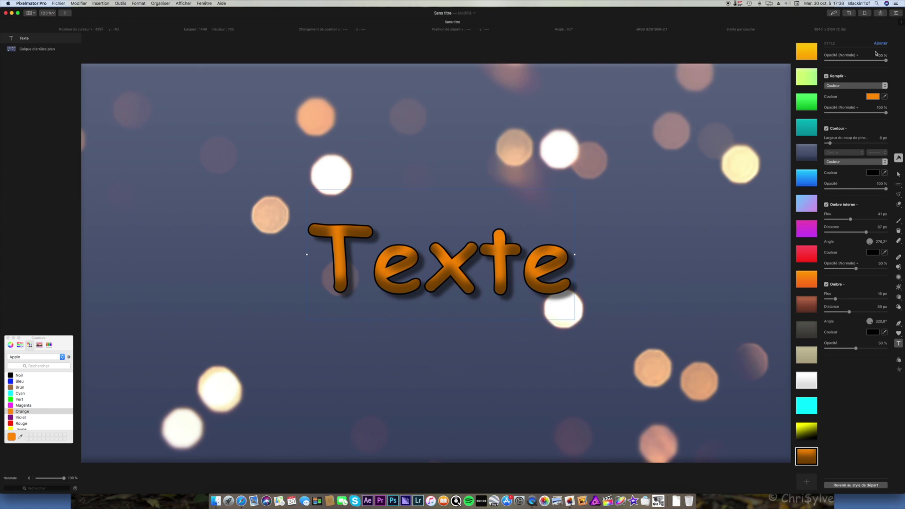
left_click(881, 44)
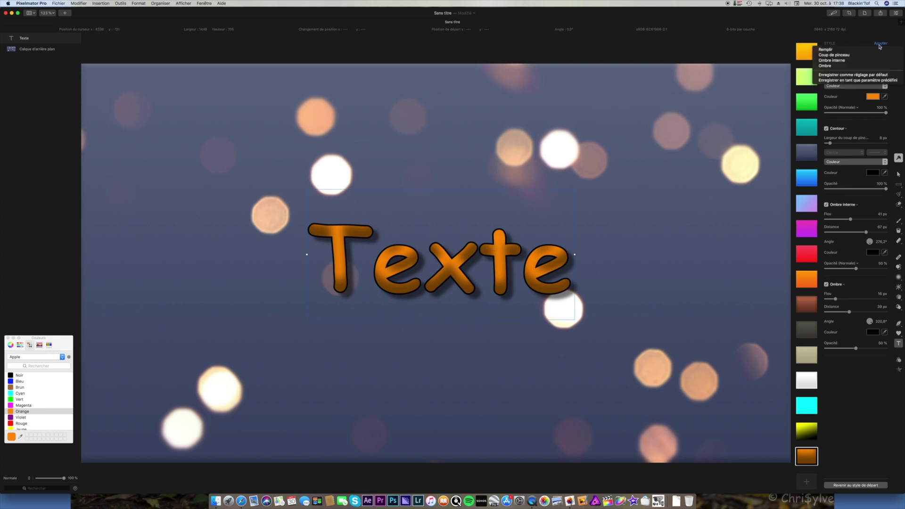
left_click(833, 61)
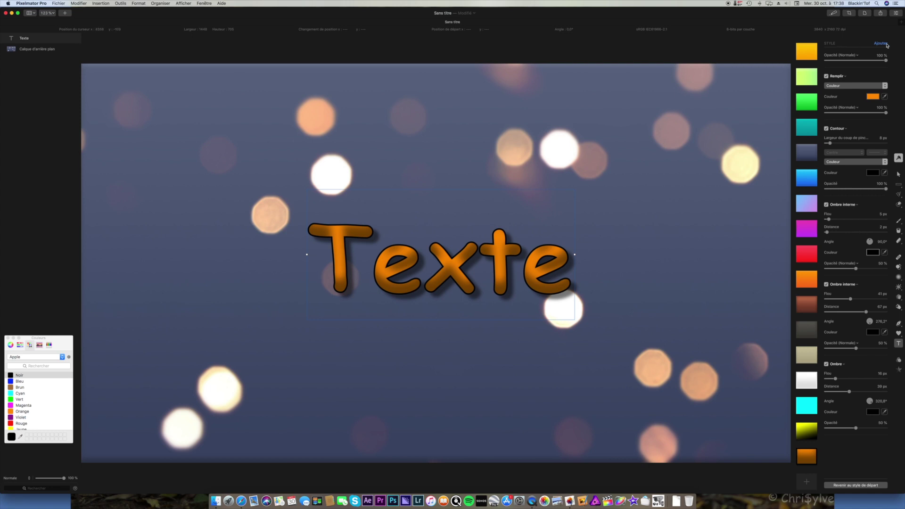
left_click(887, 45)
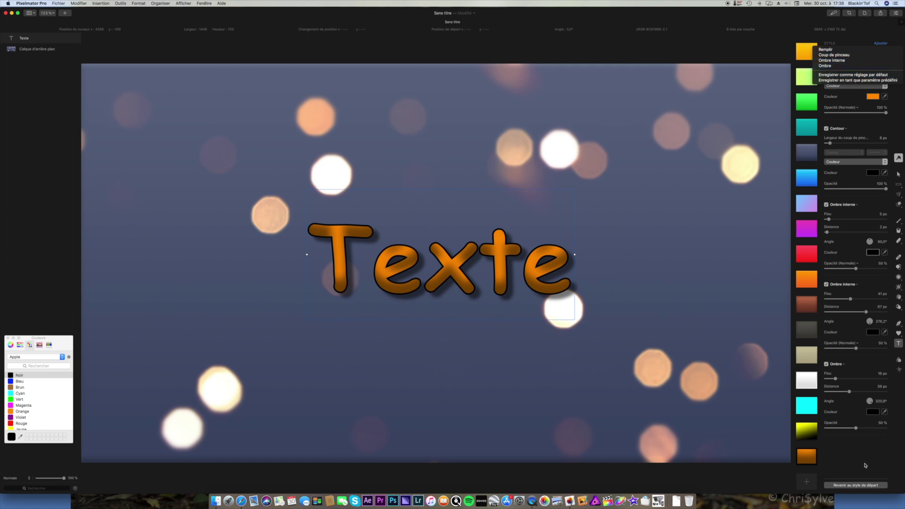
left_click(865, 466)
- Reset the text to its starting style, then apply the saved orange preset to it
left_click(852, 486)
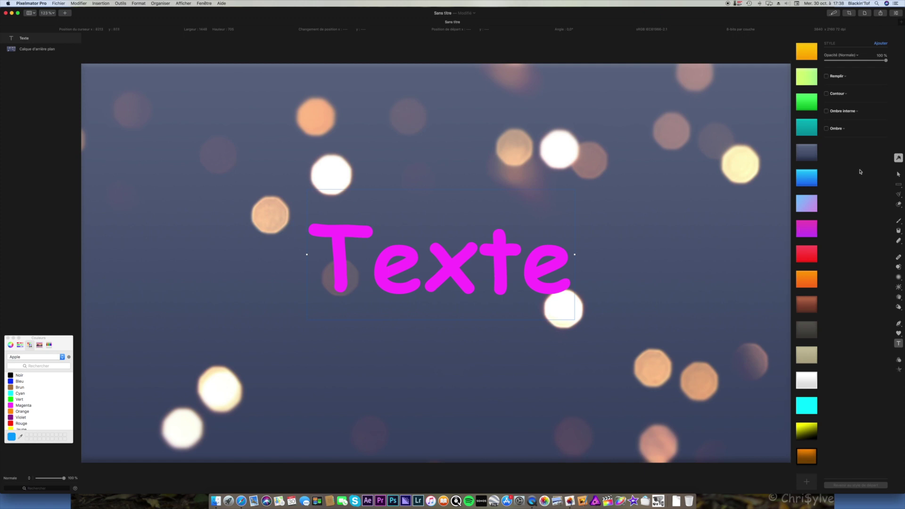
left_click(805, 455)
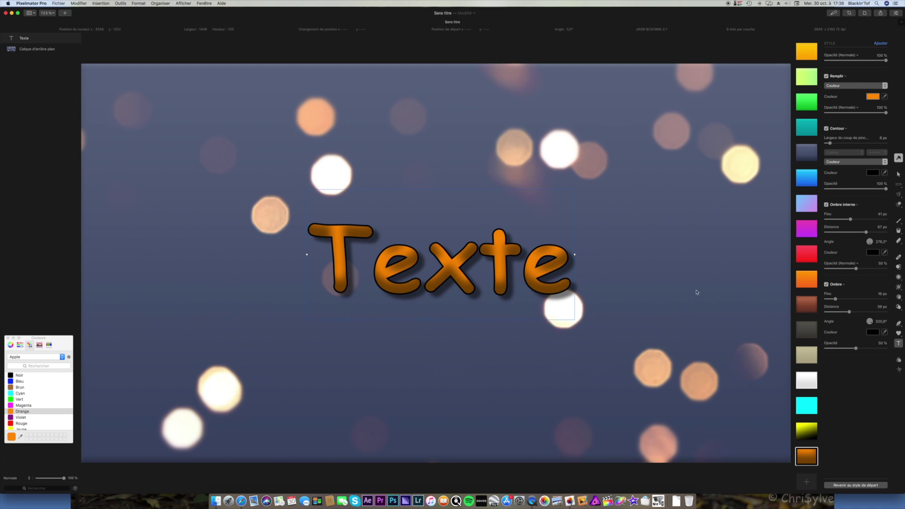
- Move the text to the upper left of the canvas, draw a gear shape about 858 px wide beside it, and delete any stray extra shape
left_click_drag(453, 270, 325, 190)
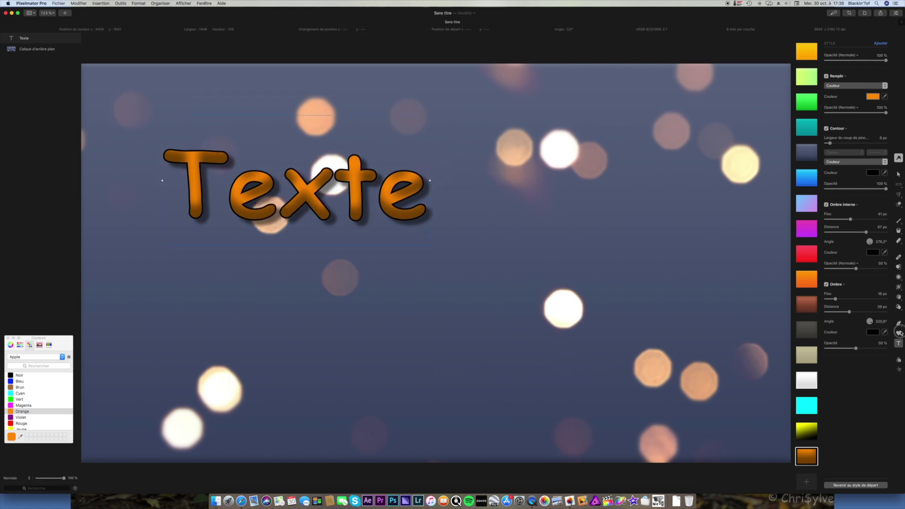
left_click(899, 333)
left_click_drag(515, 323, 680, 154)
left_click_drag(621, 275, 611, 317)
key("BackSpace")
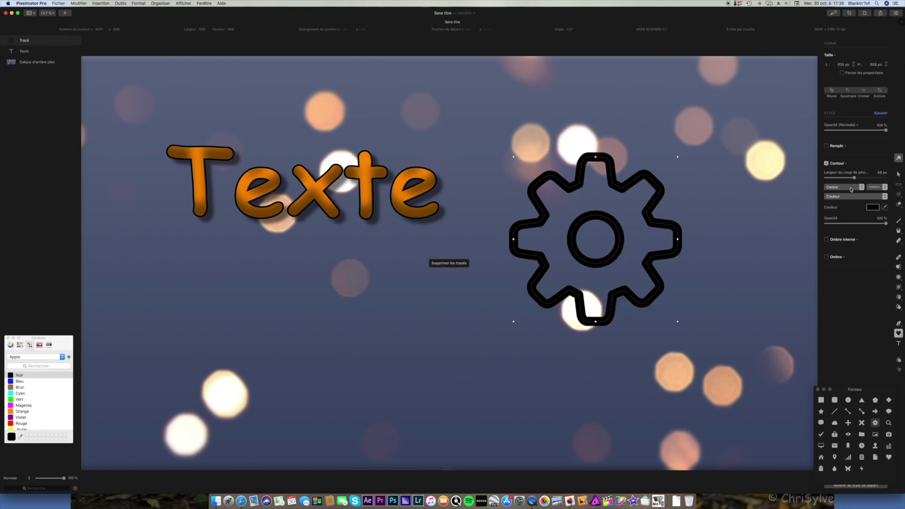
- Move the gear down to the lower right of the canvas, undoing the accidental move of the background layer
left_click(898, 176)
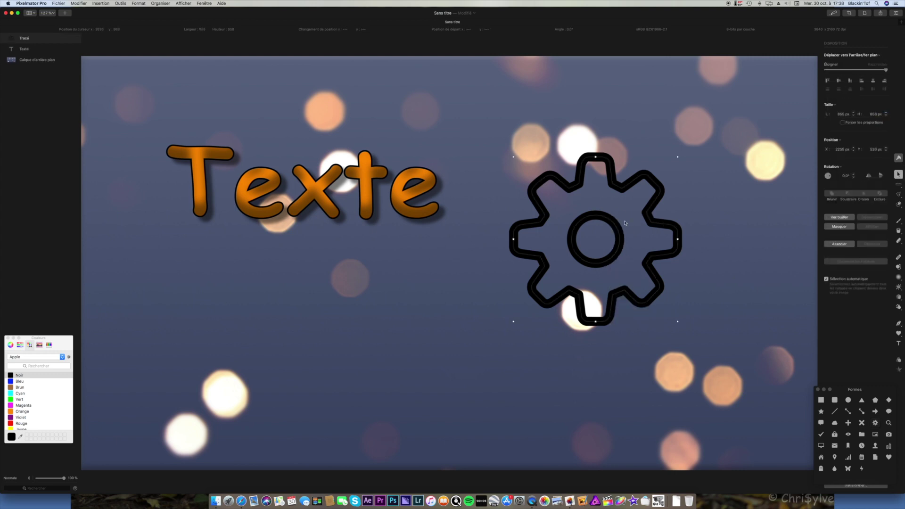
left_click(541, 368)
left_click_drag(547, 62, 455, 215)
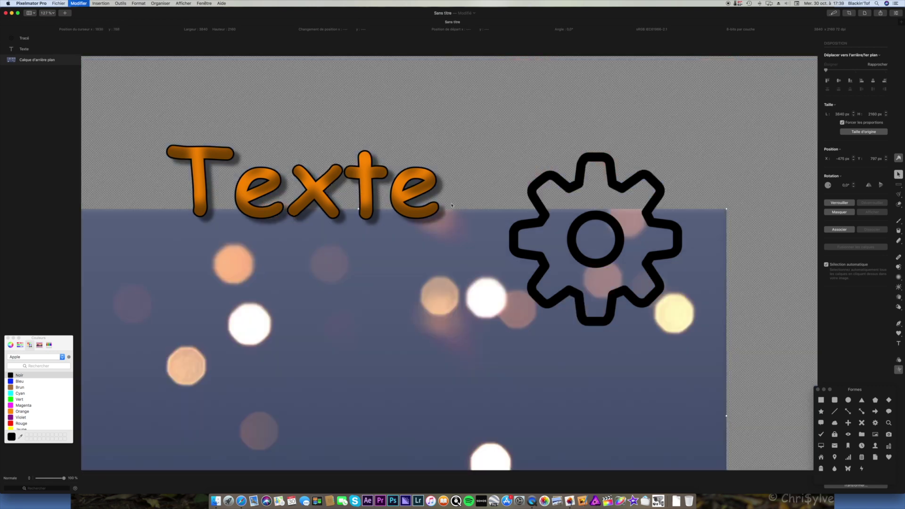
key("super+z")
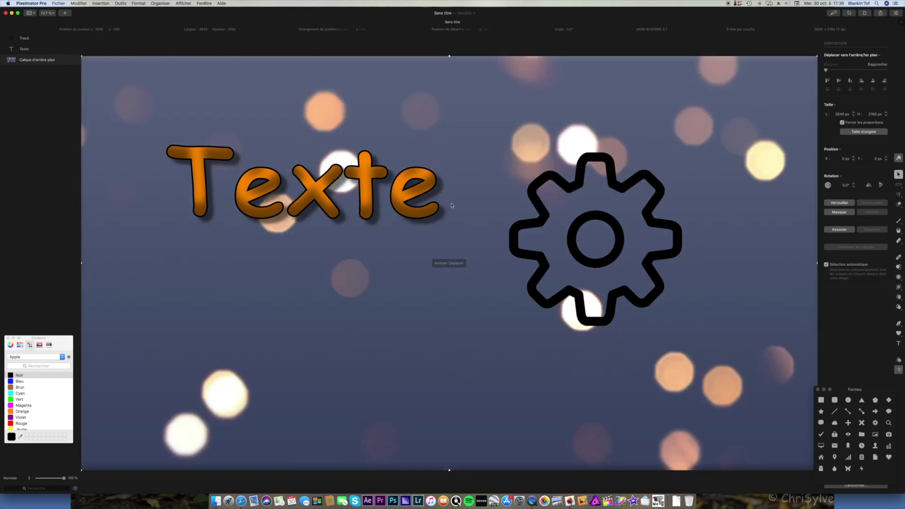
left_click(530, 226)
left_click_drag(532, 225, 520, 337)
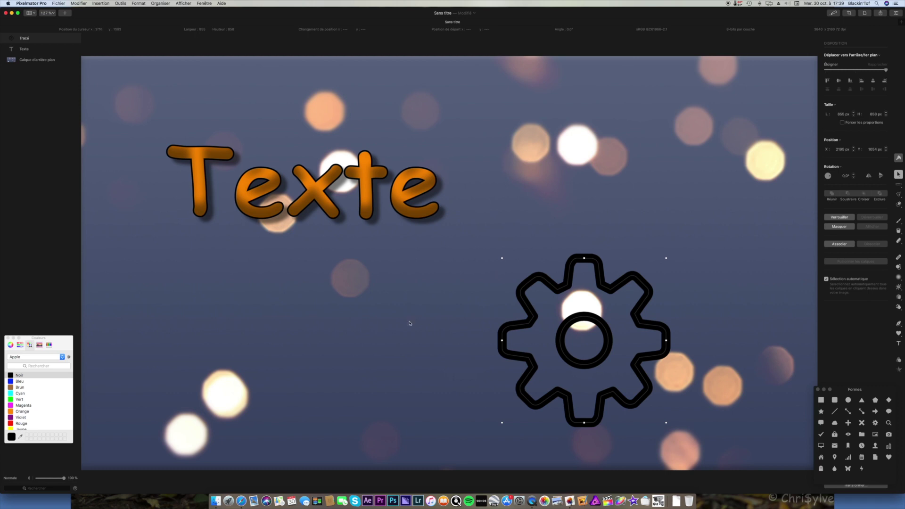
- Copy the layer styles of the orange text
left_click(367, 204)
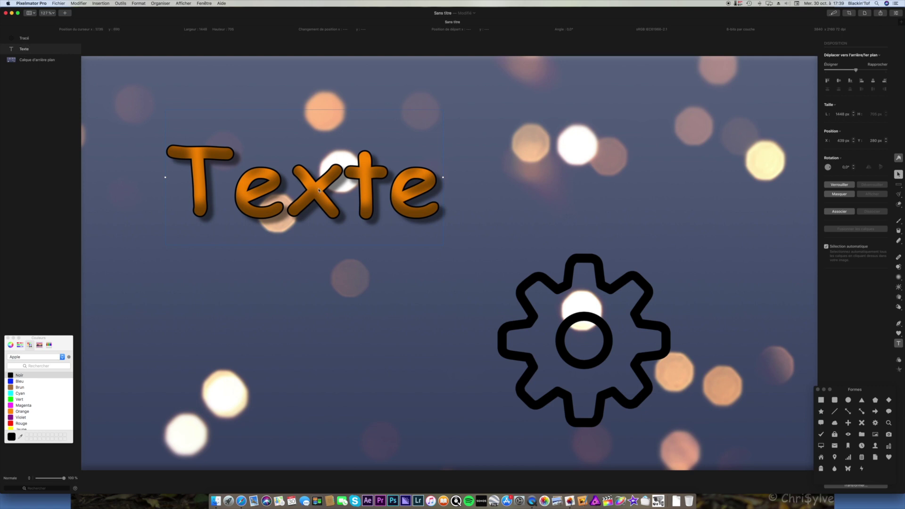
left_click(137, 4)
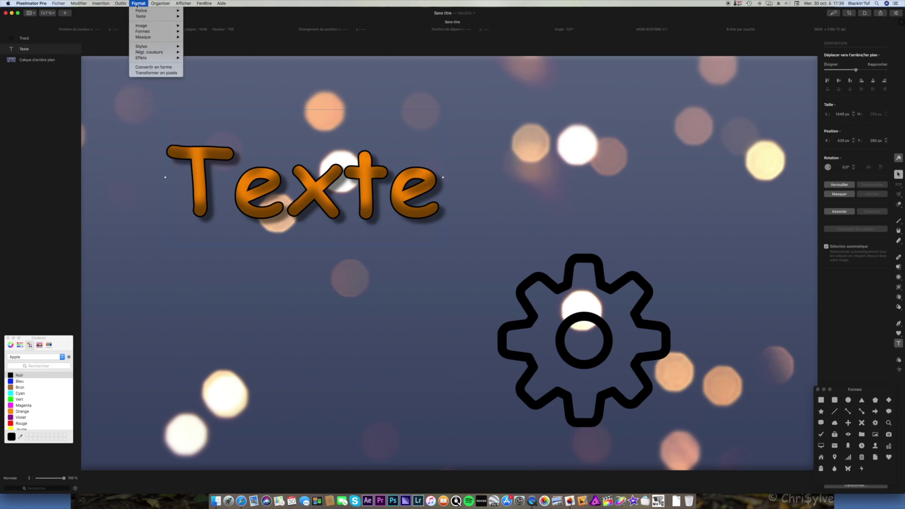
mouse_move(153, 46)
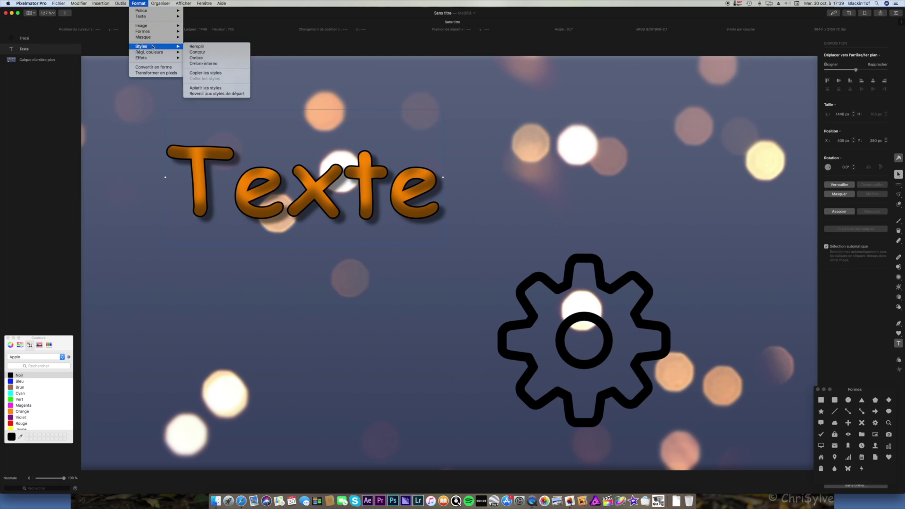
left_click(224, 64)
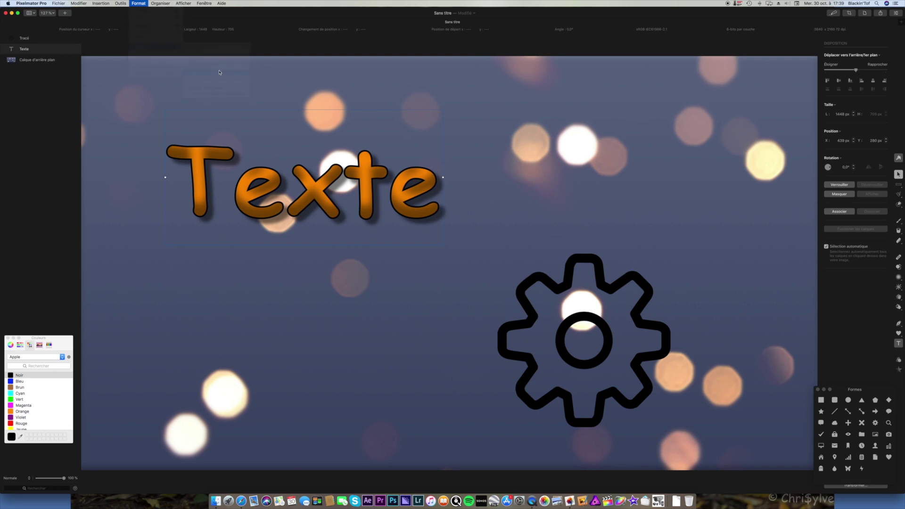
- Paste the copied text styles onto the gear shape and close the shapes palette
left_click(585, 262)
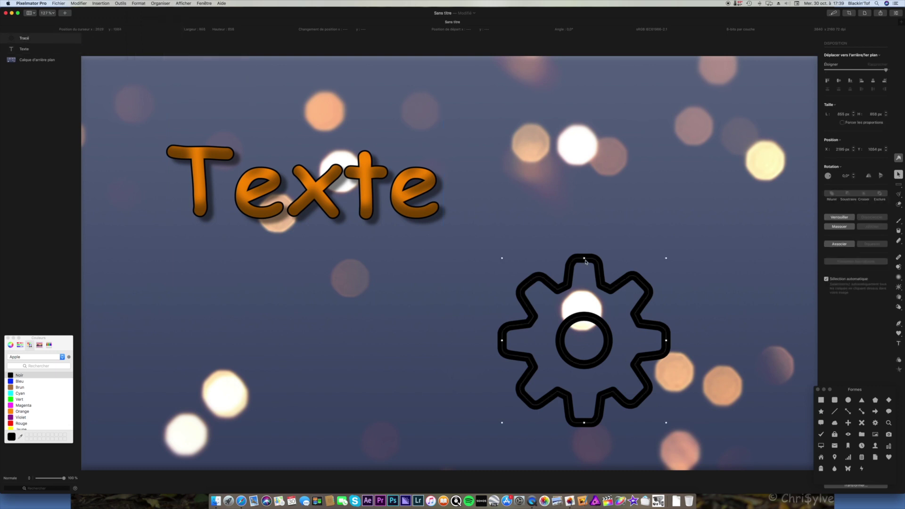
left_click(139, 4)
mouse_move(141, 47)
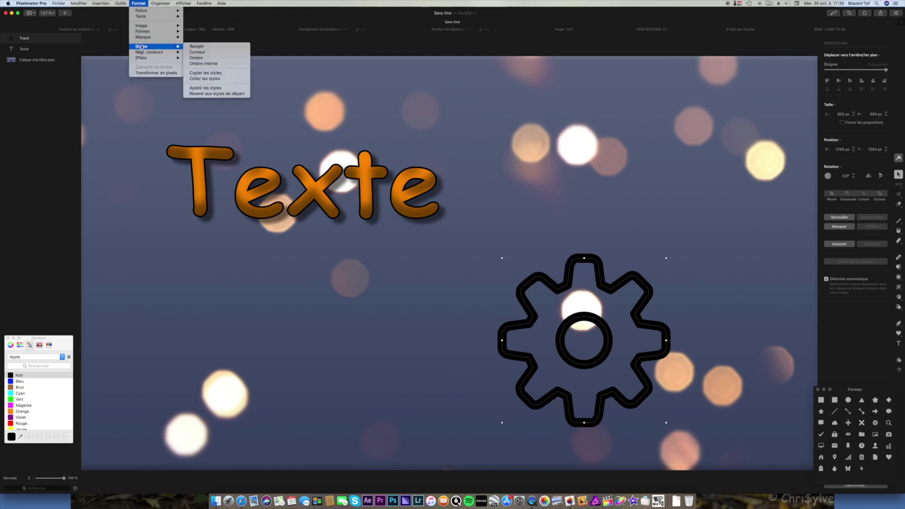
left_click(204, 78)
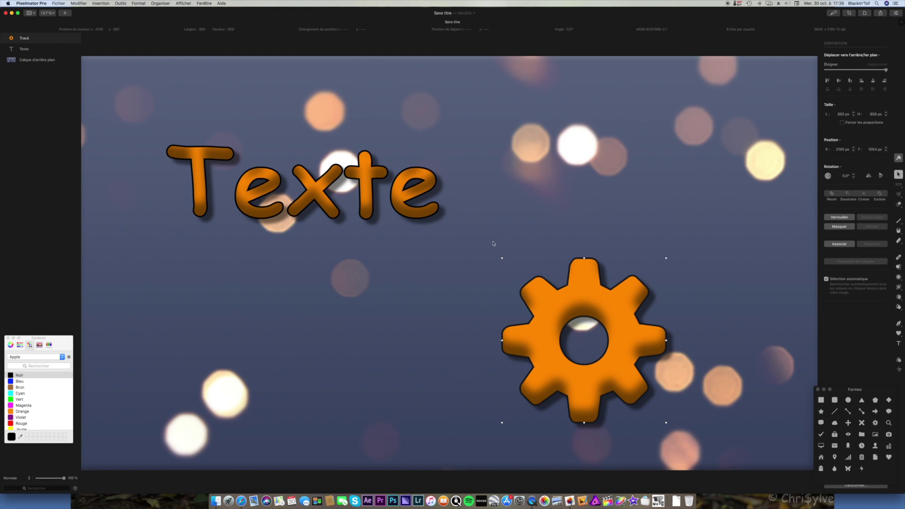
left_click(818, 389)
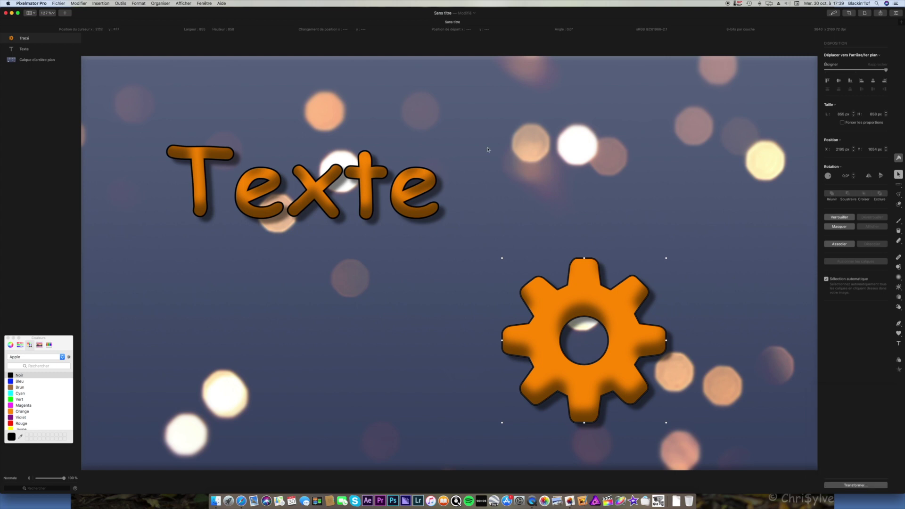
- Flatten the layer styles of the selected gear shape
left_click(138, 4)
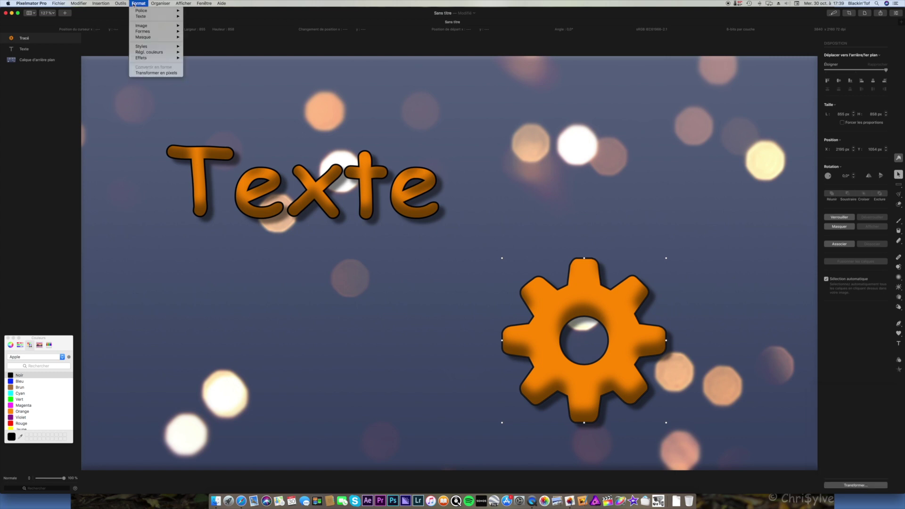
mouse_move(156, 46)
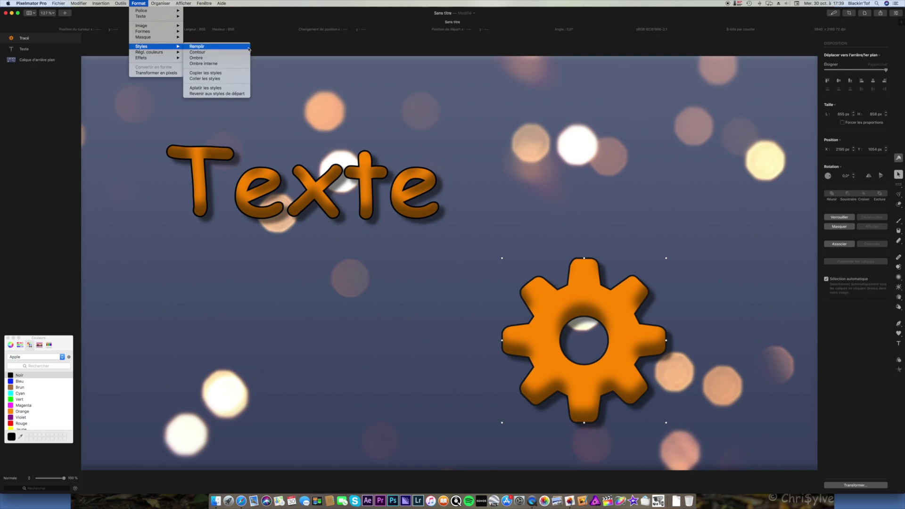
left_click(219, 88)
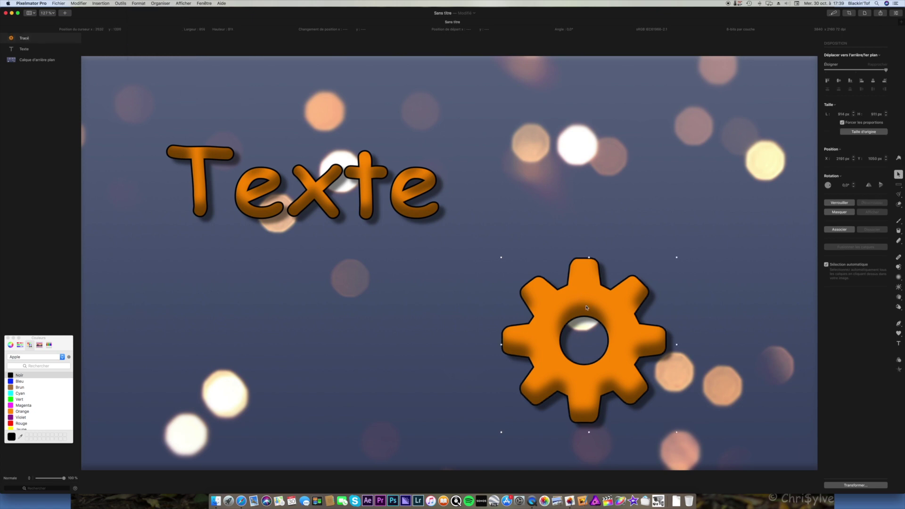
- Change the fill color of the text layer's style from the color list to Magenta
left_click(423, 196)
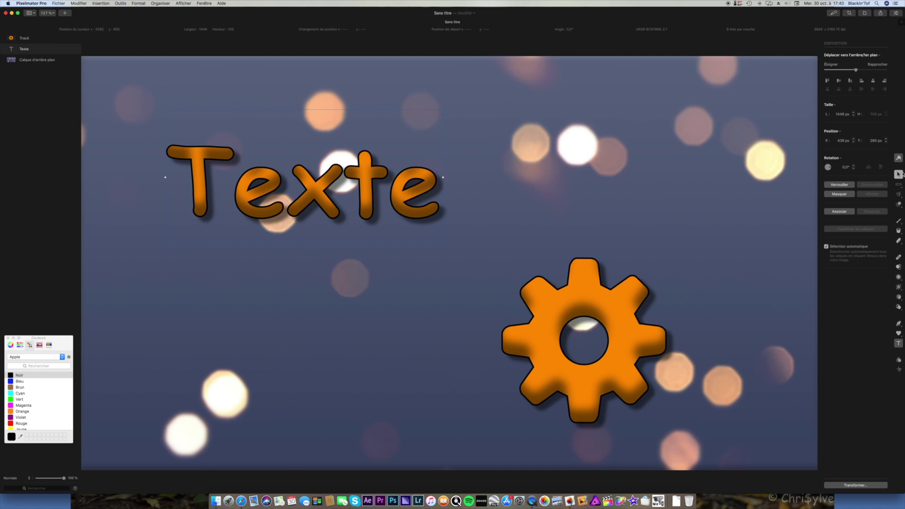
left_click(898, 159)
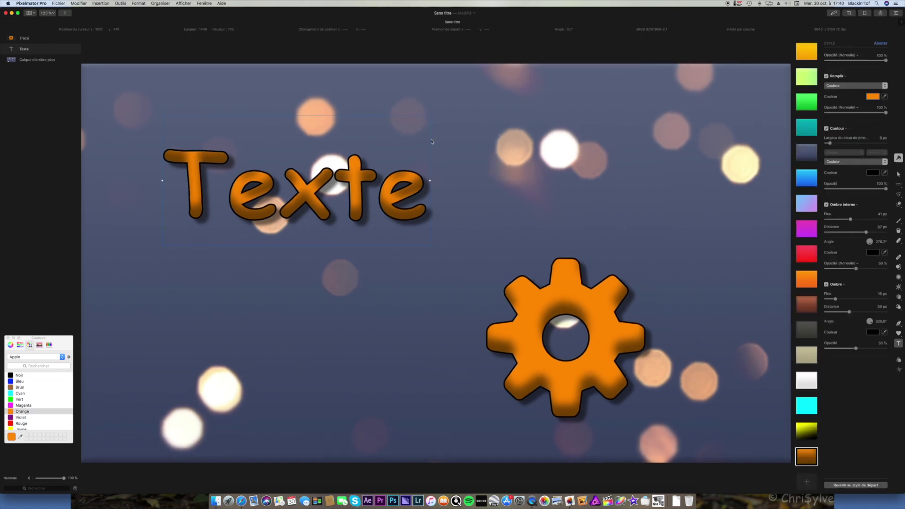
key("Up")
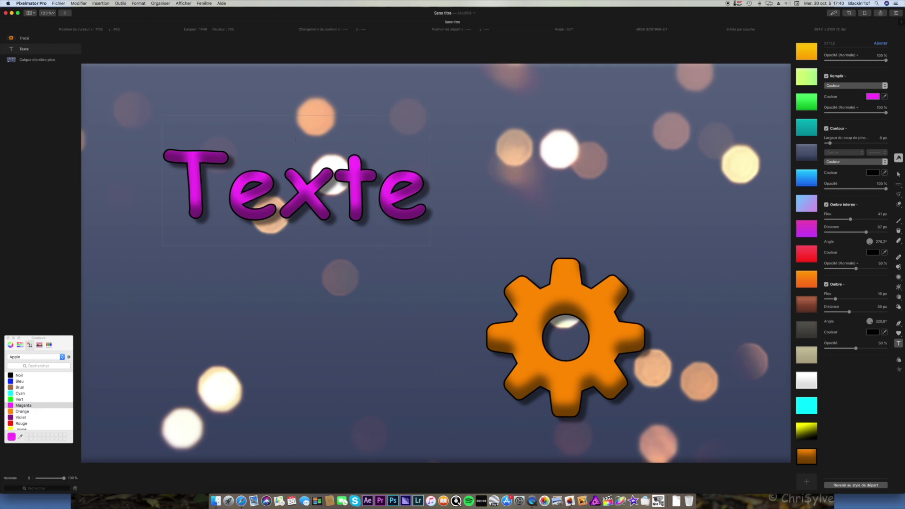
- Select the flattened gear and examine its style settings and the style commands available for it
left_click(571, 279)
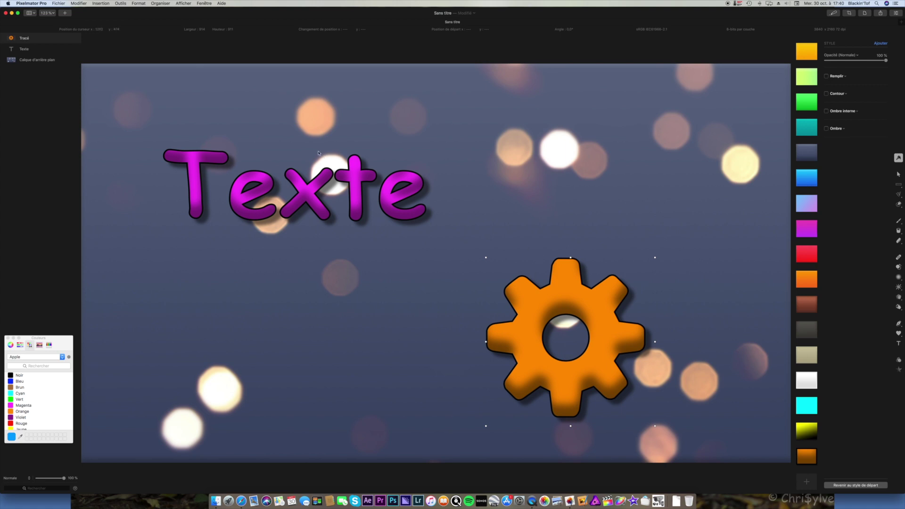
left_click(132, 4)
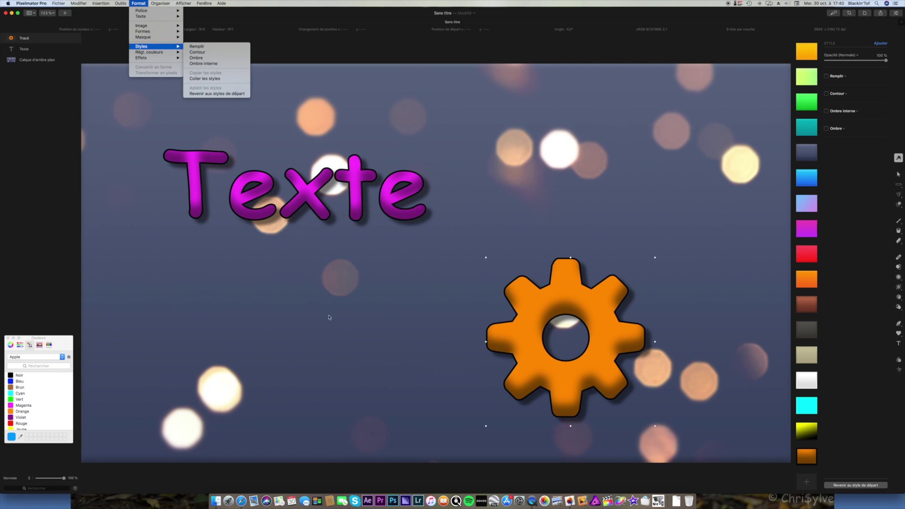
left_click(362, 296)
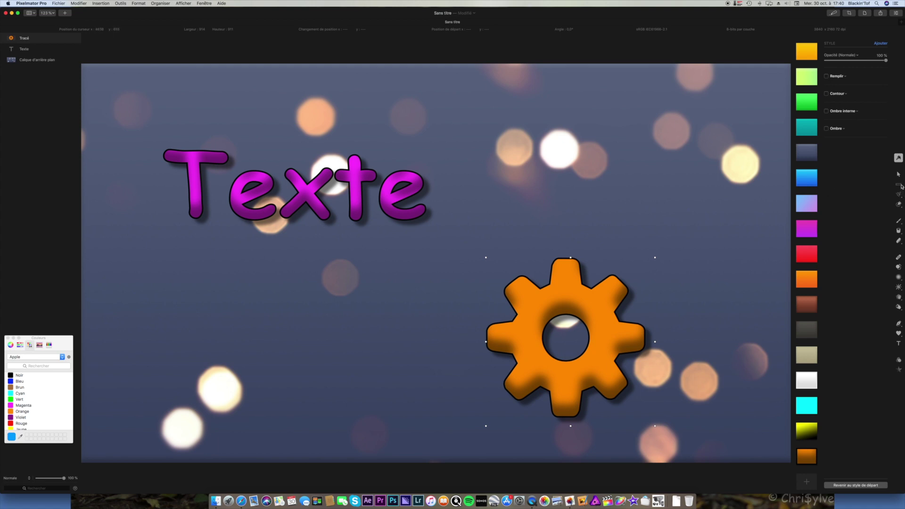
- Leave the gear's style settings and switch to the Arrange tool
left_click(899, 185)
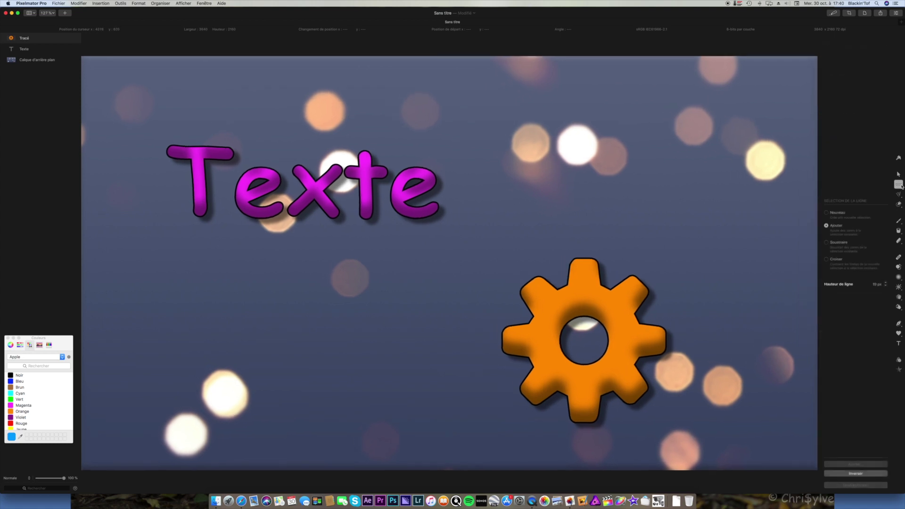
left_click(898, 204)
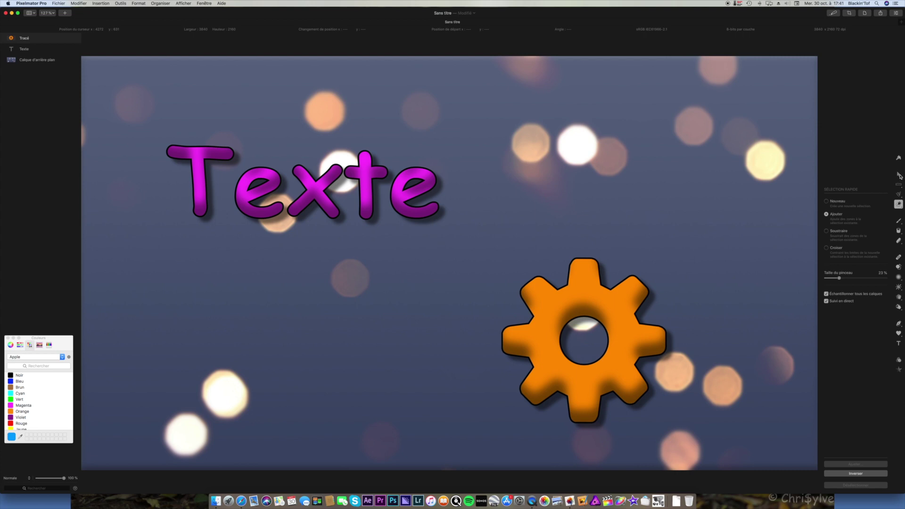
left_click(899, 174)
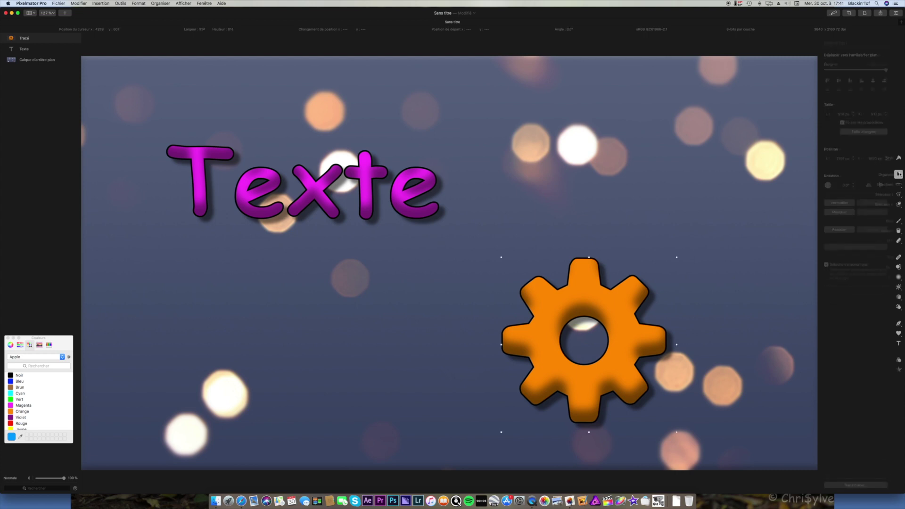